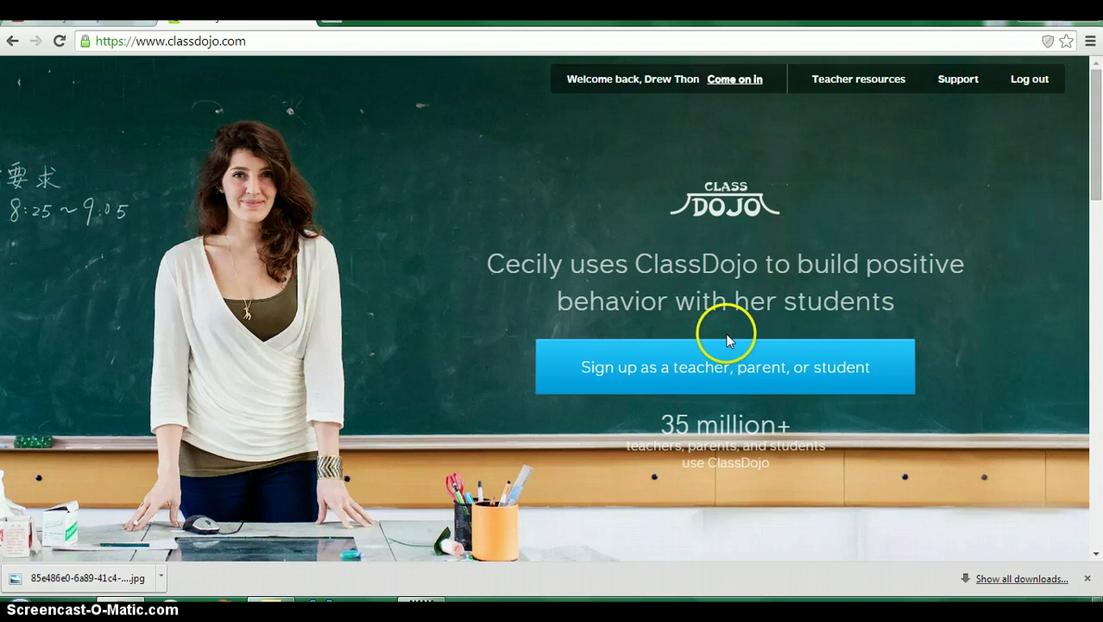
- Enter the signed-in teacher account, dismiss the downloads bar and start adding a first class
left_click(732, 83)
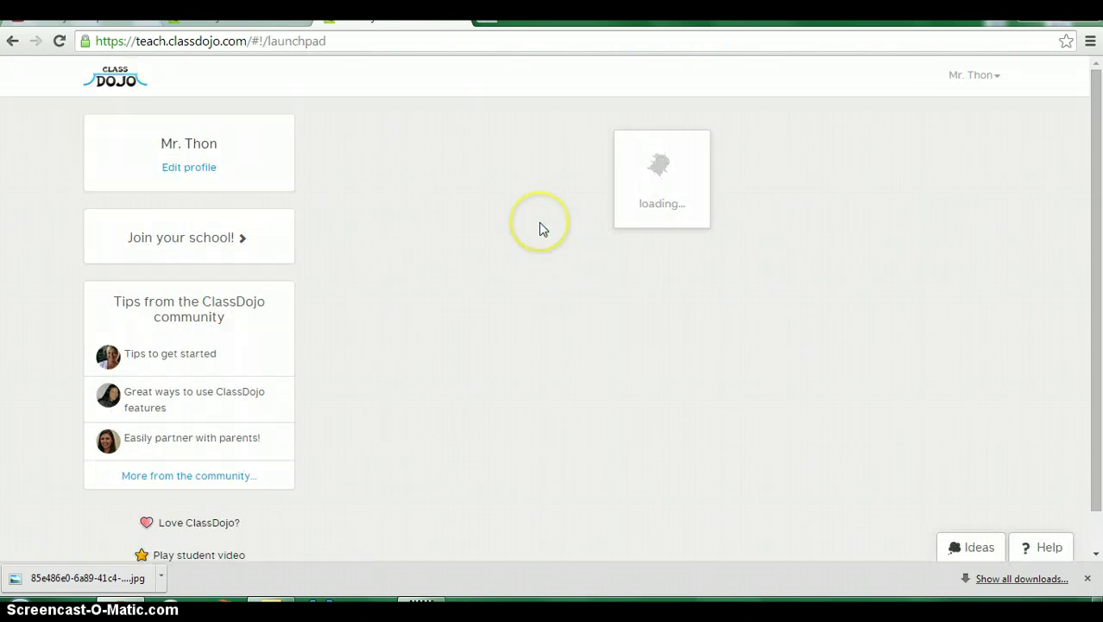
left_click(1087, 578)
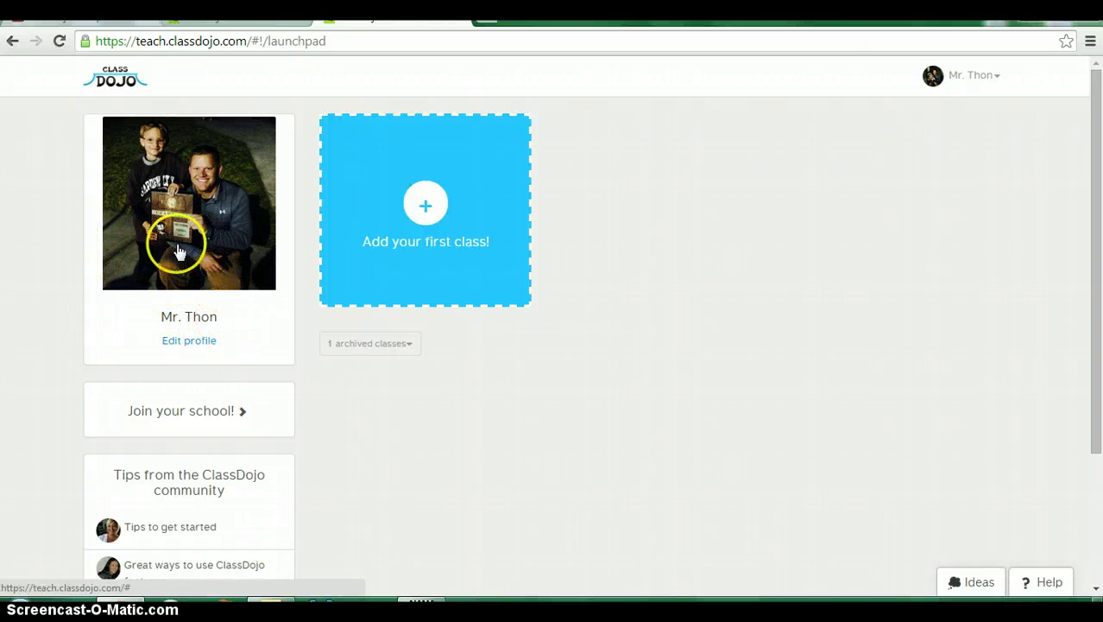
left_click(428, 209)
left_click(428, 209)
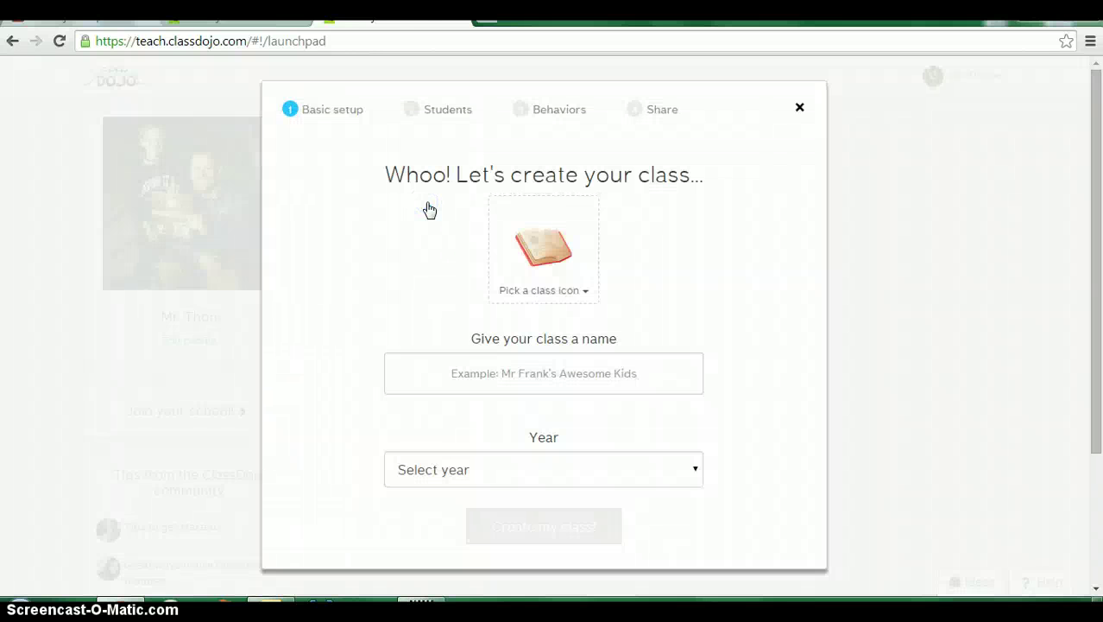
- Name the class with the coach's name followed by "1st Social Issues" and set its year to 9th Grade
left_click(529, 374)
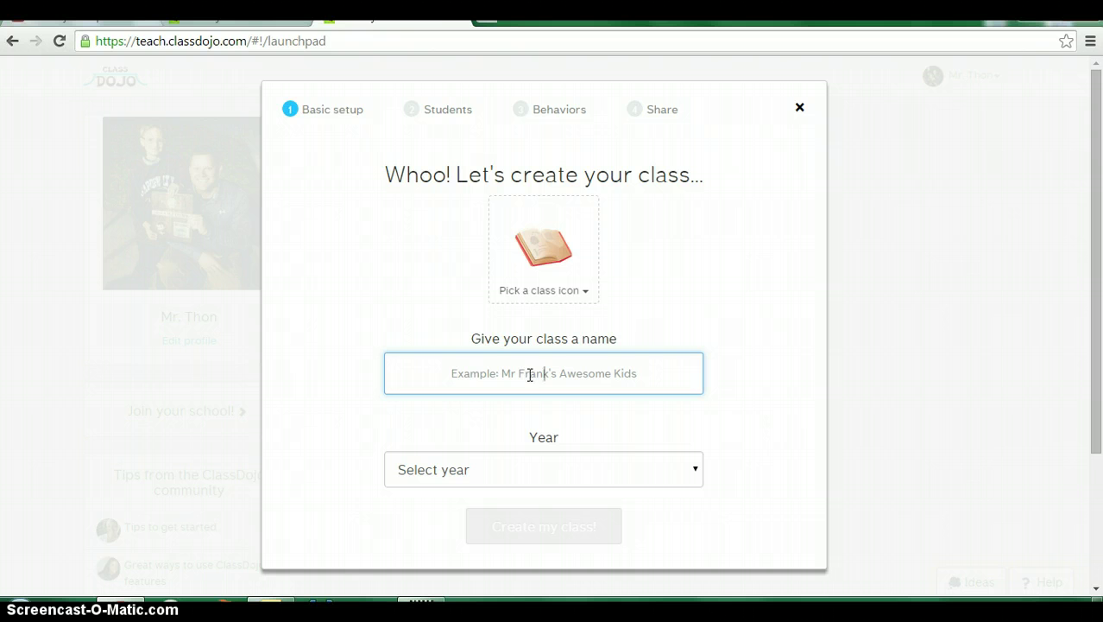
left_click_drag(641, 368, 283, 338)
type("Coach ")
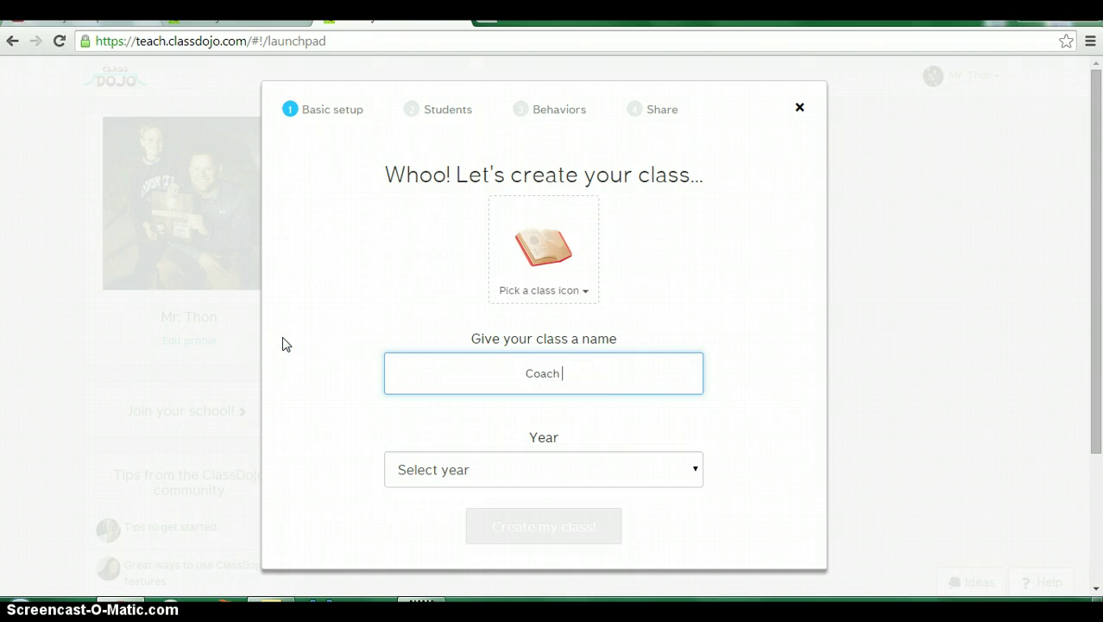
type("Thon's 1s")
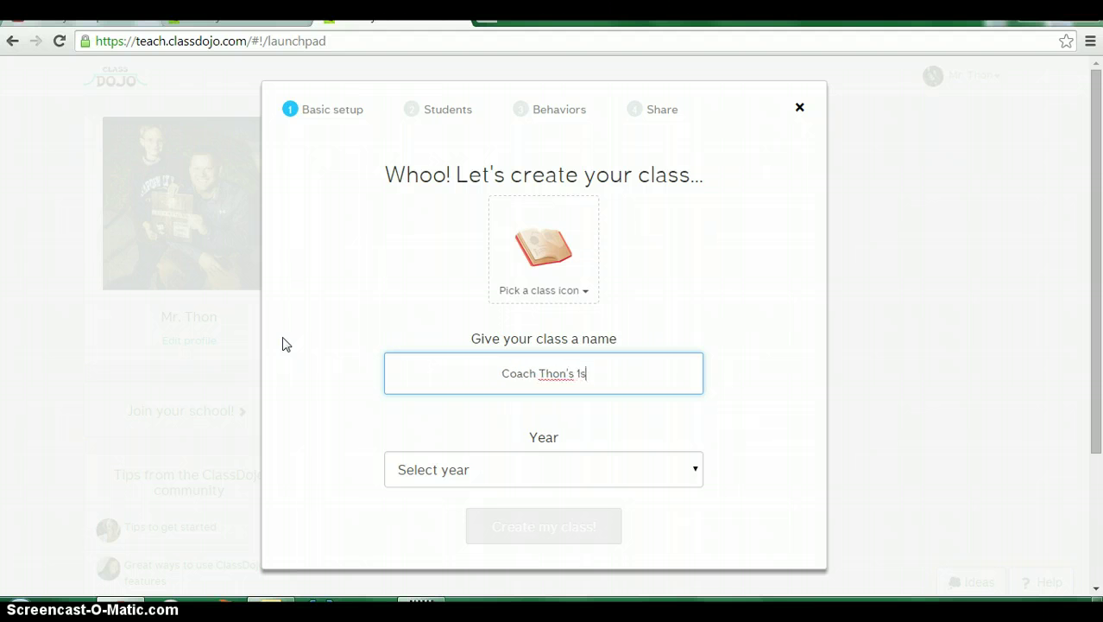
type("t Social Issues")
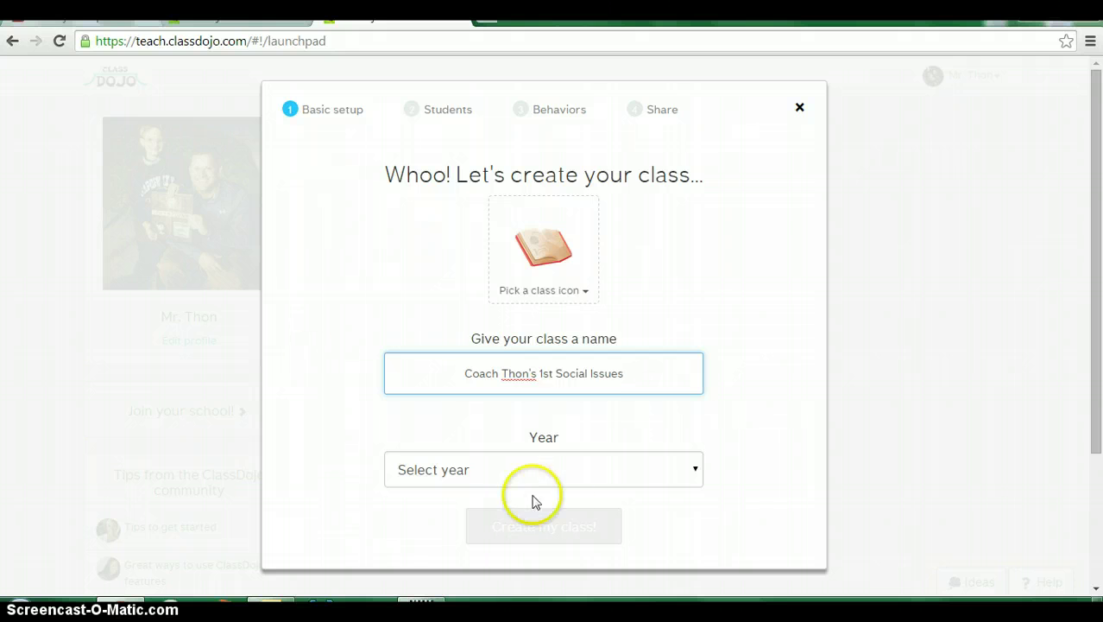
left_click(581, 475)
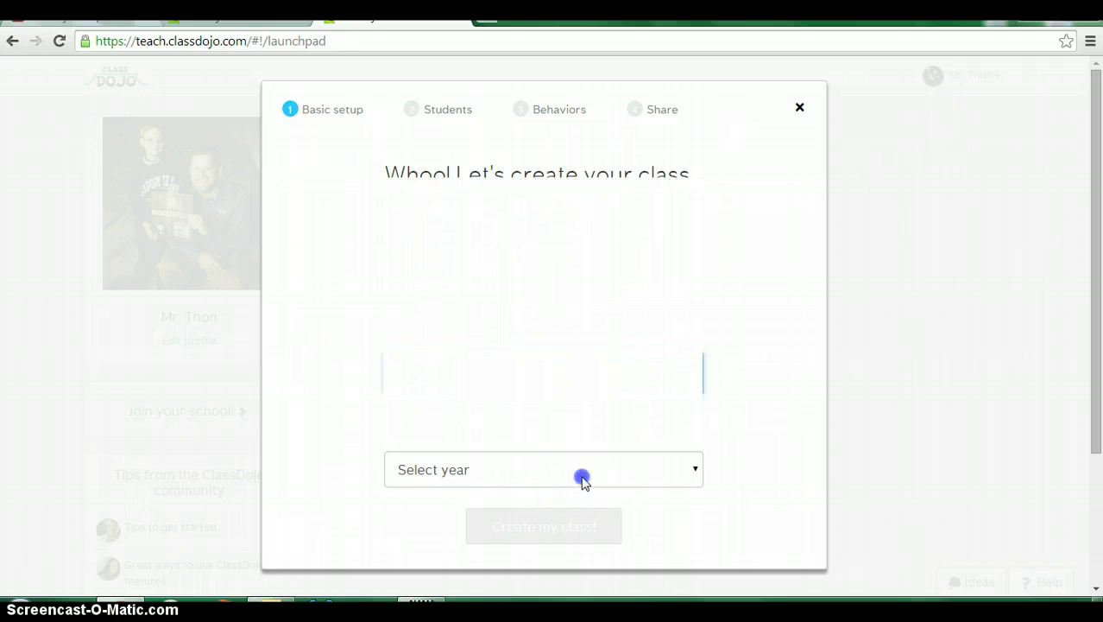
left_click(576, 373)
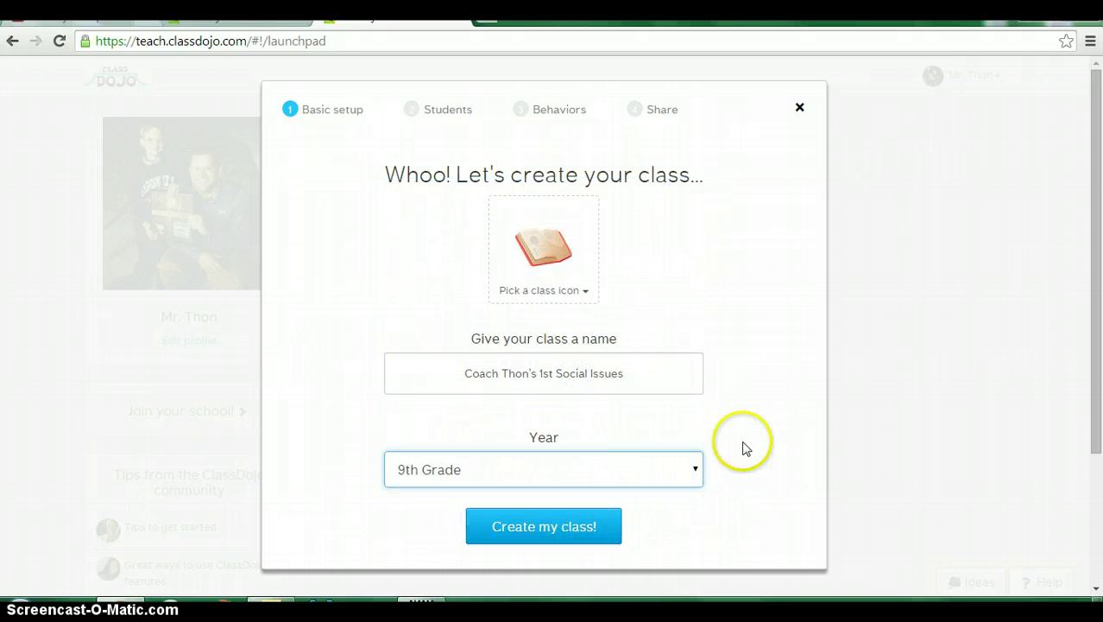
- Choose the desk globe as the class icon and create the class
left_click(568, 266)
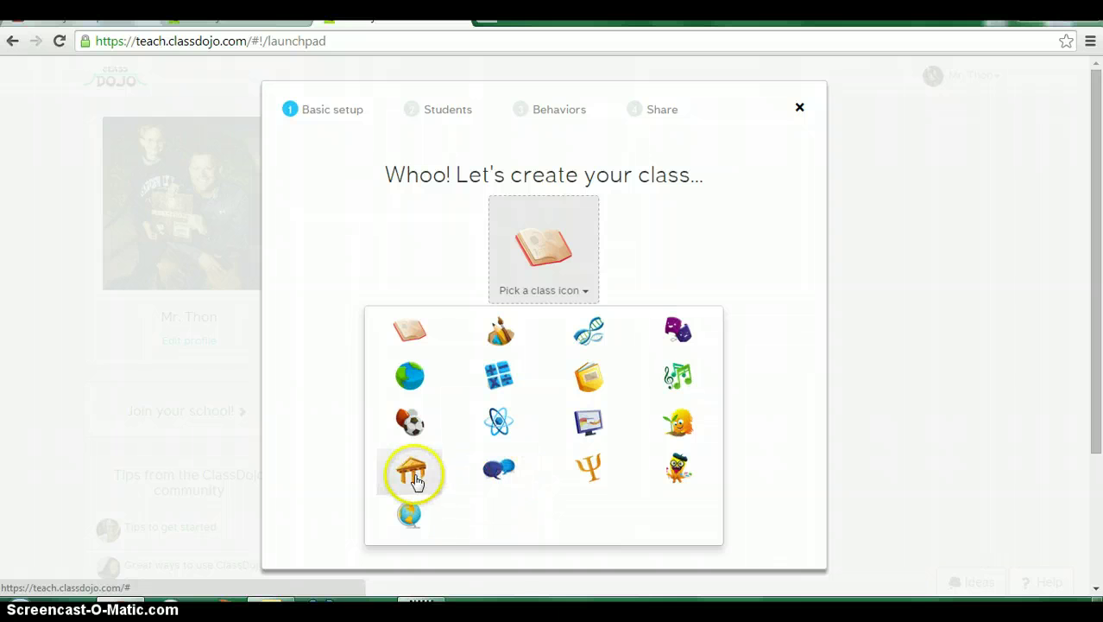
left_click(408, 518)
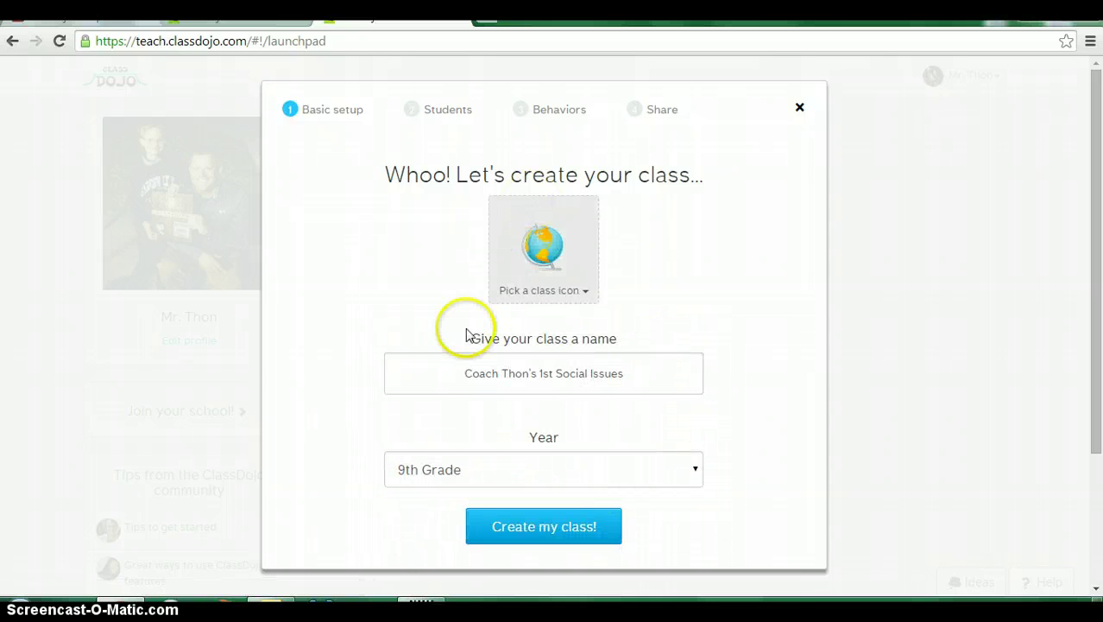
left_click(549, 533)
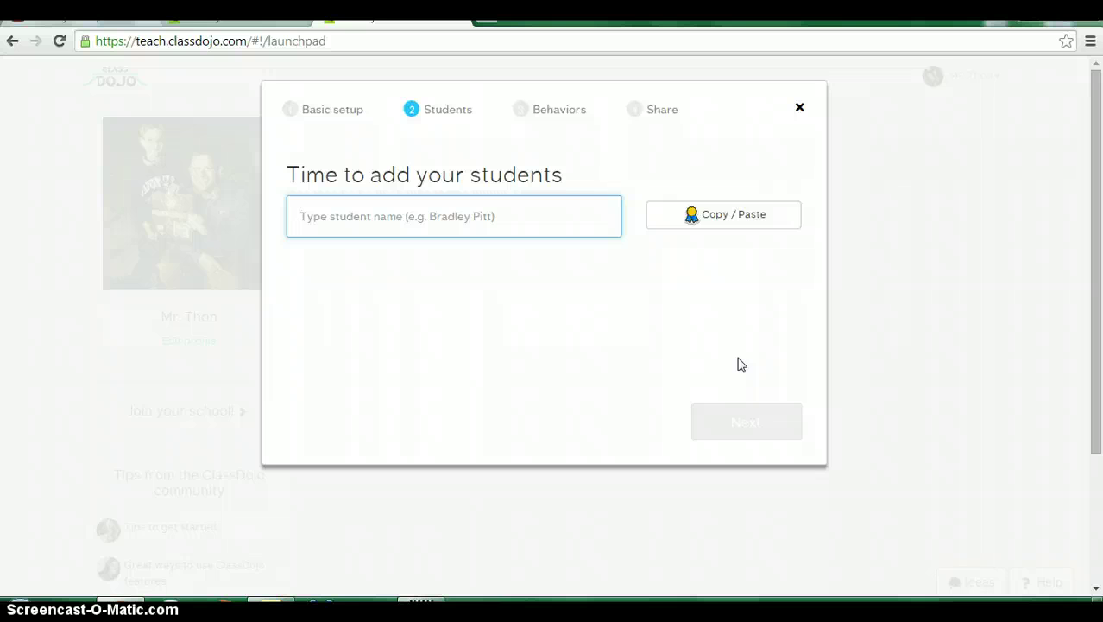
- Add Brad Pitt and Tara Reid as students of the class
type("Brad Pitt")
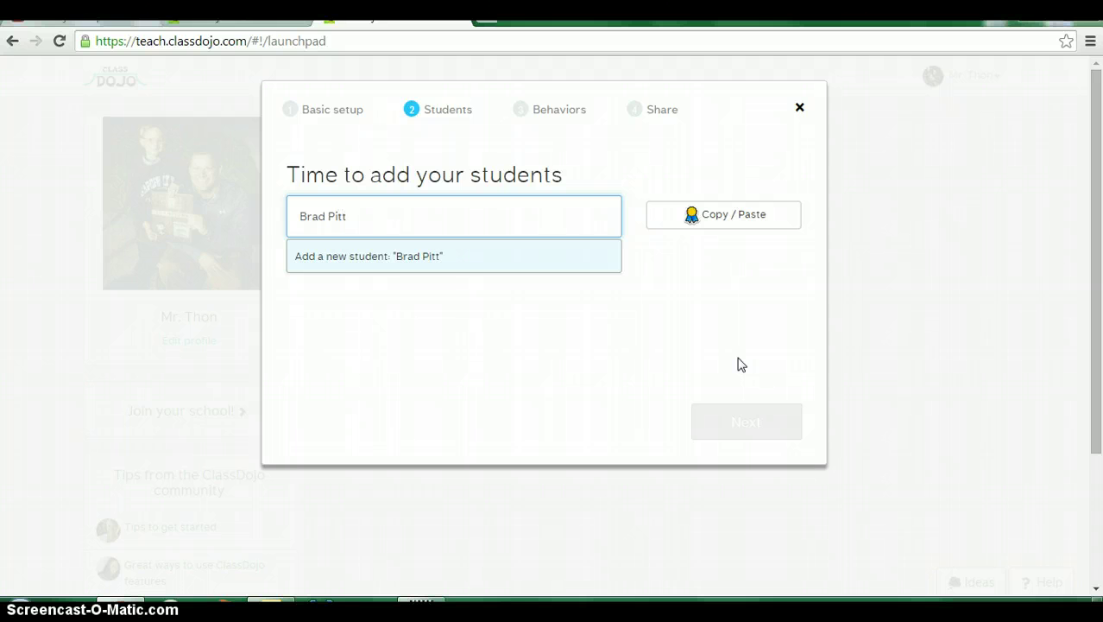
left_click(731, 302)
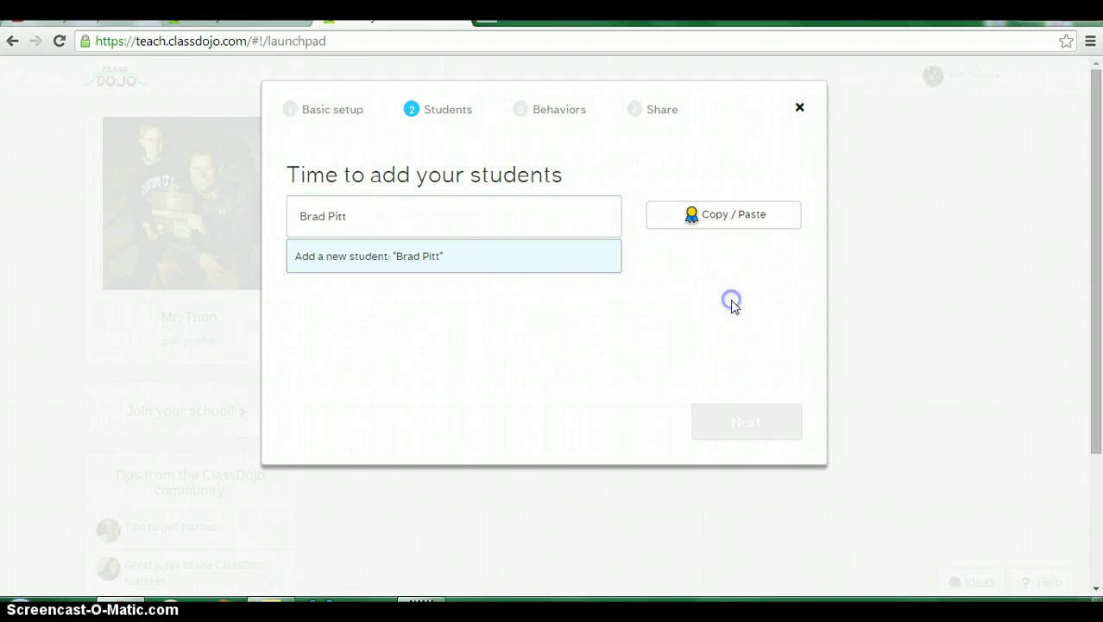
left_click(466, 306)
left_click(749, 432)
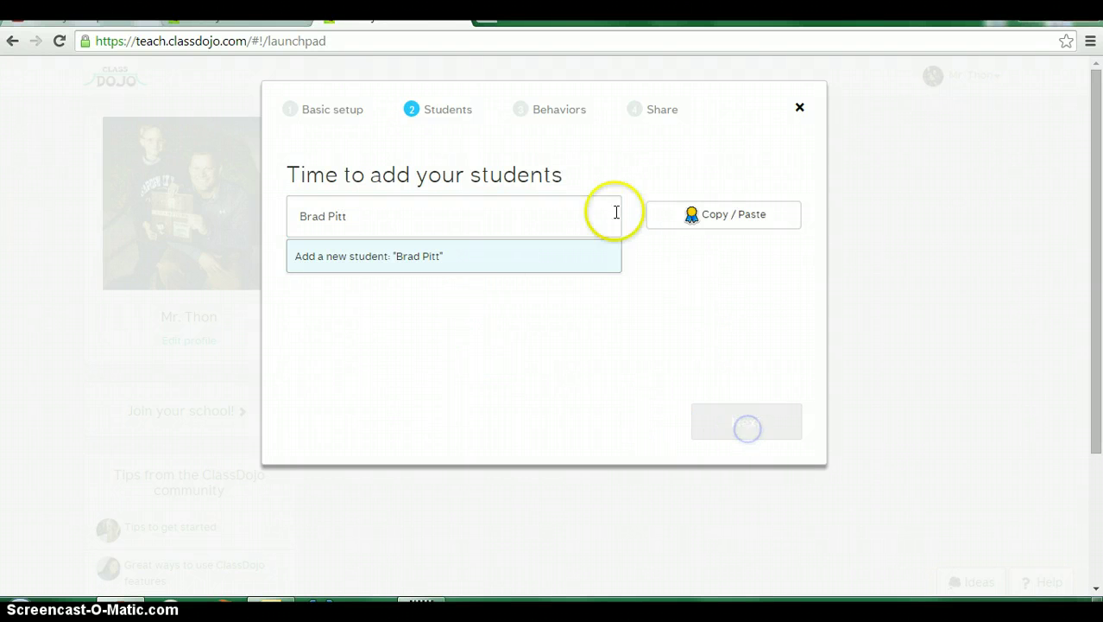
left_click(475, 206)
key("Return")
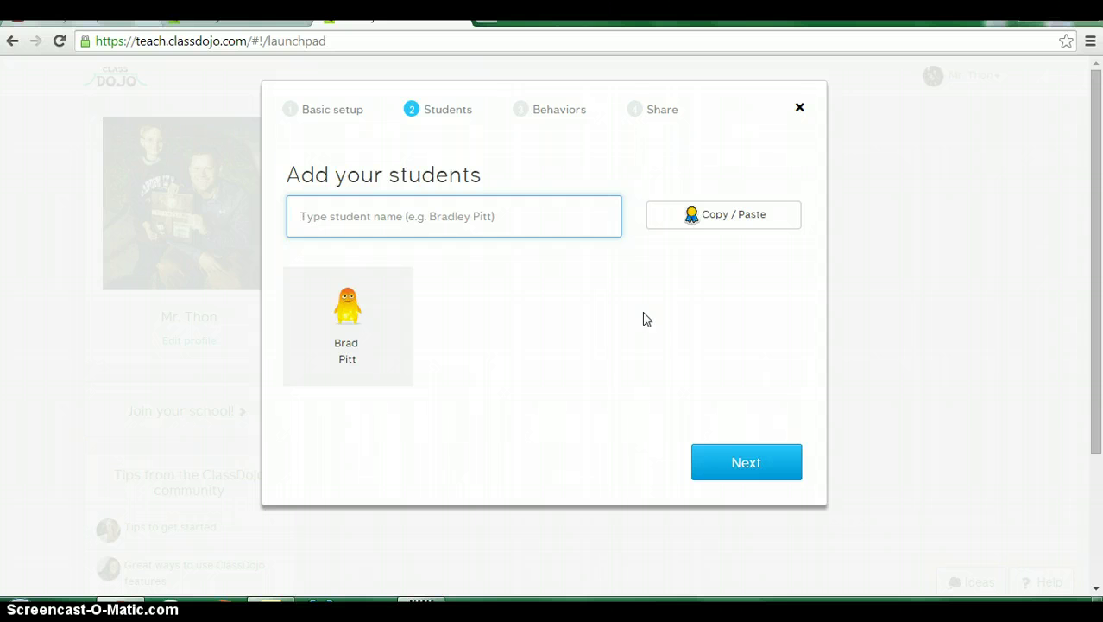
type("Tara Reid")
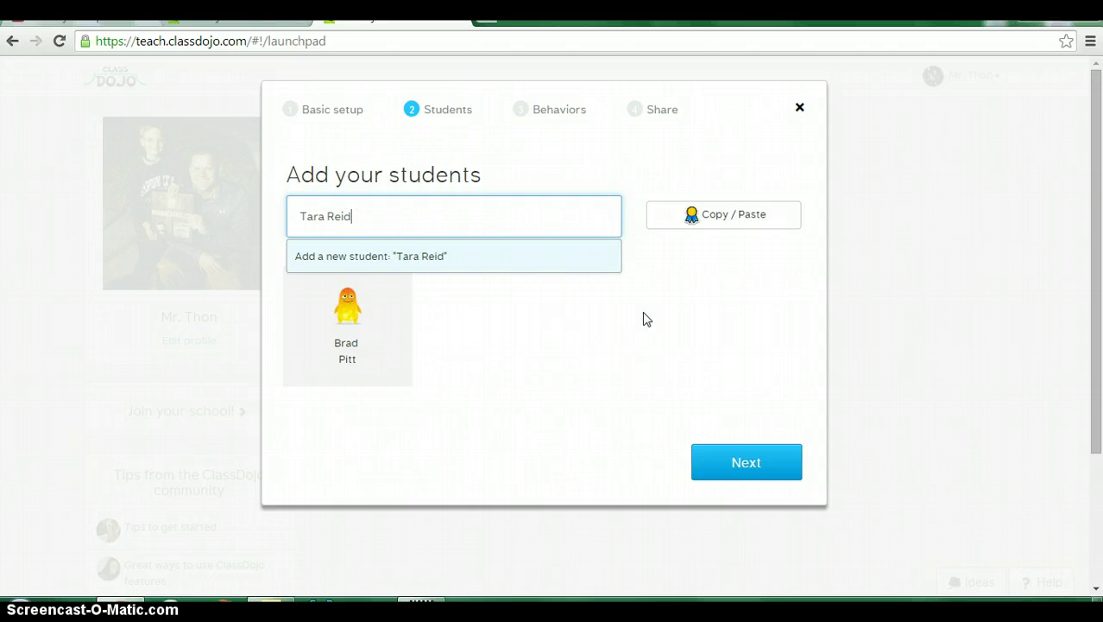
left_click(383, 252)
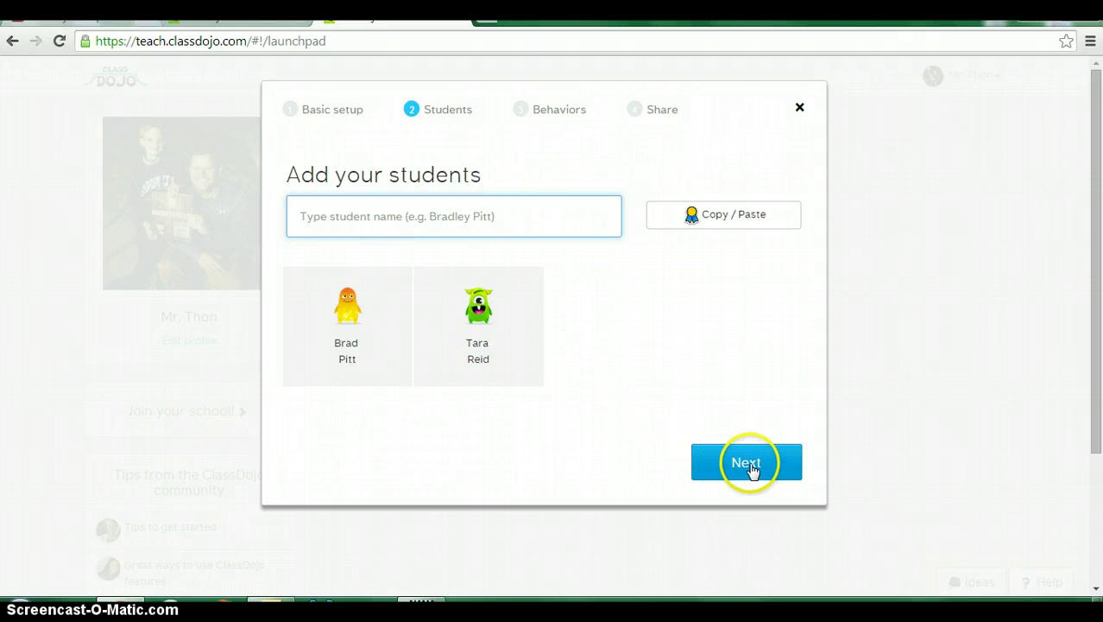
- Look through the monster avatars available for Tara Reid and close the selection without changing it
left_click(484, 307)
scroll(536, 399, "down", 2)
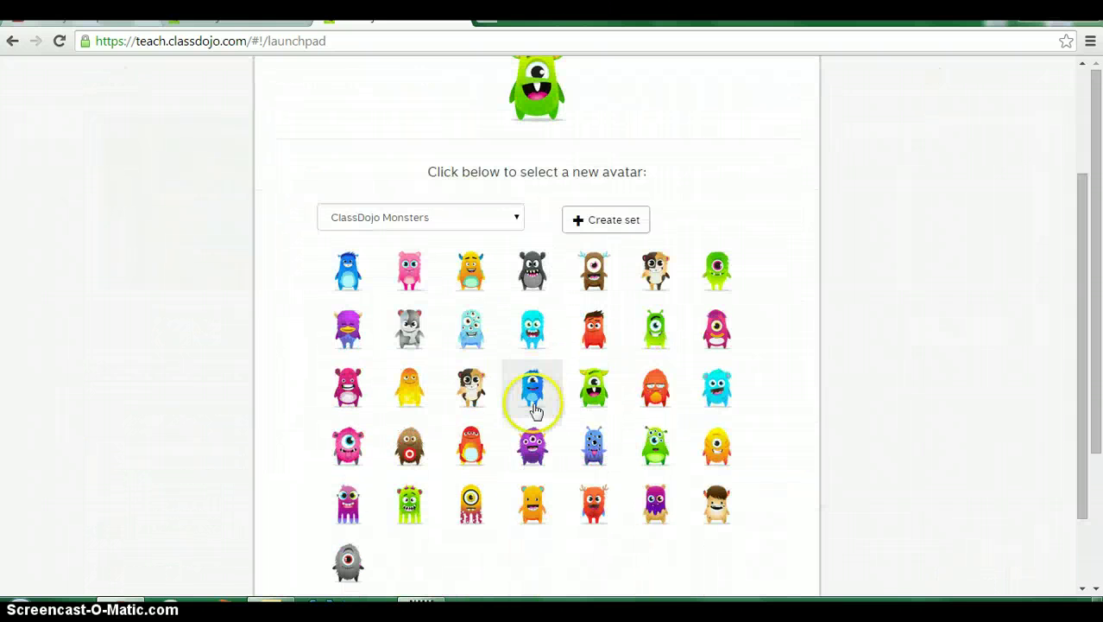
scroll(567, 352, "up", 2)
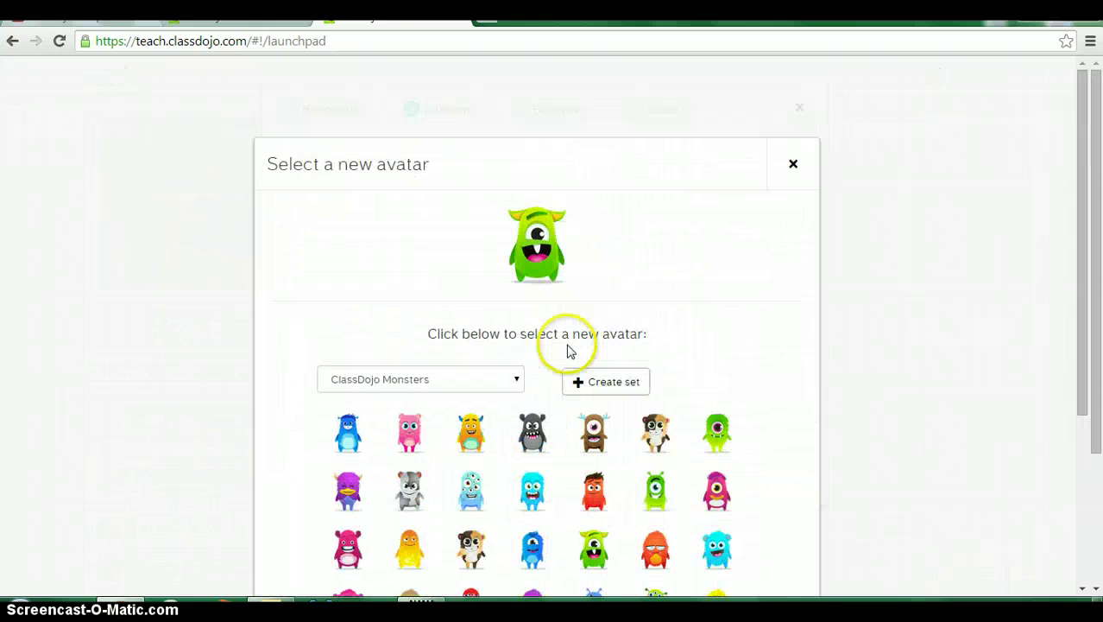
left_click(794, 164)
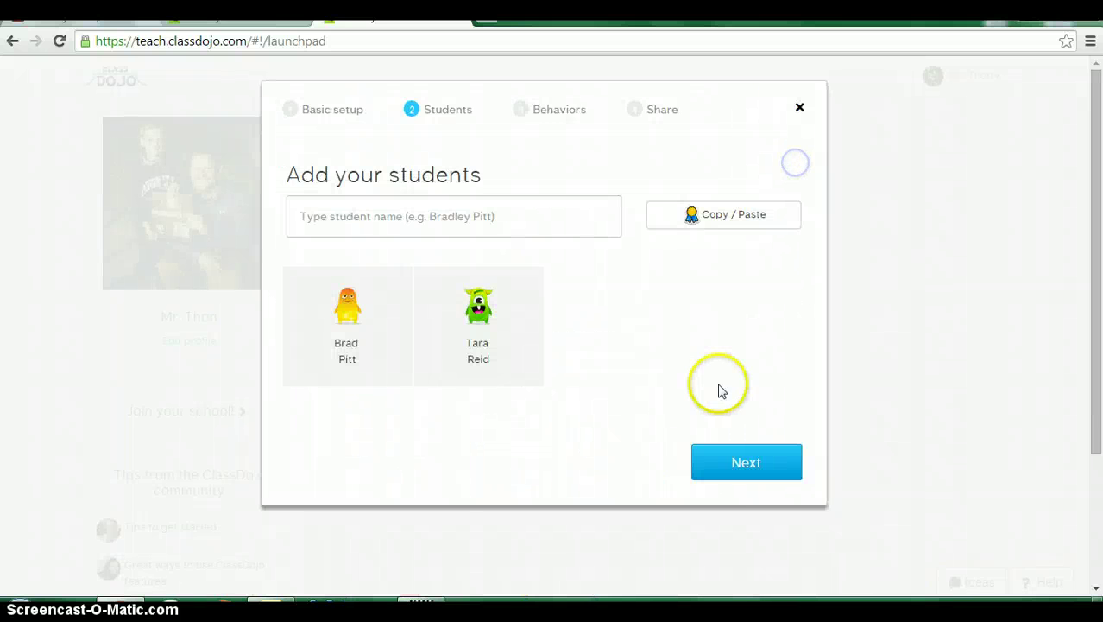
- Continue to the behaviors setup and start a new positive behavior named Bellwork
left_click(733, 469)
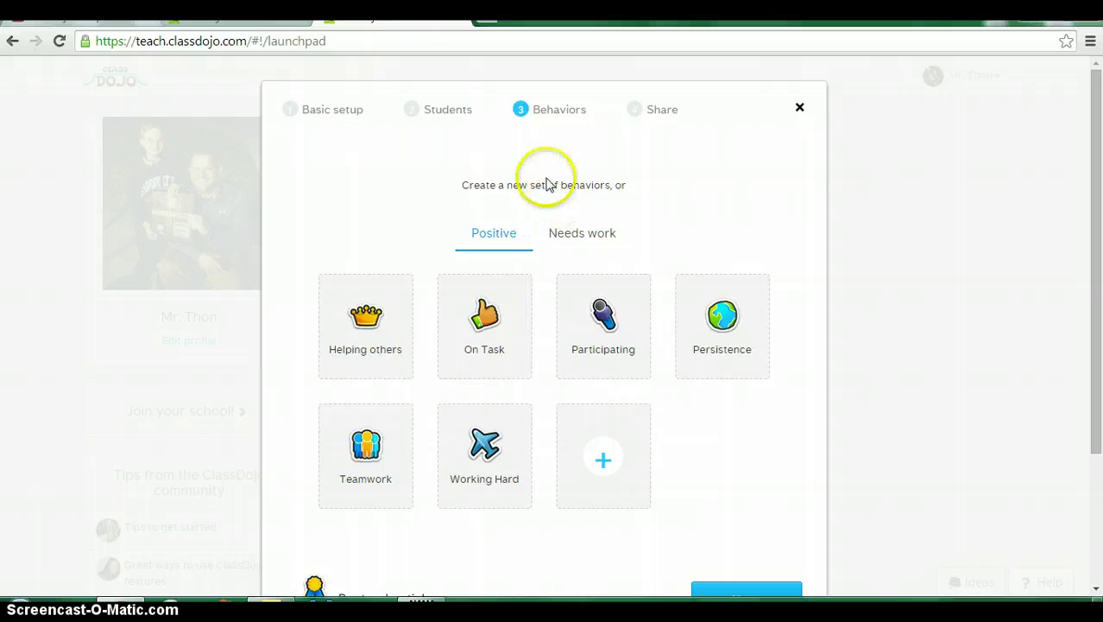
scroll(623, 212, "down", 1)
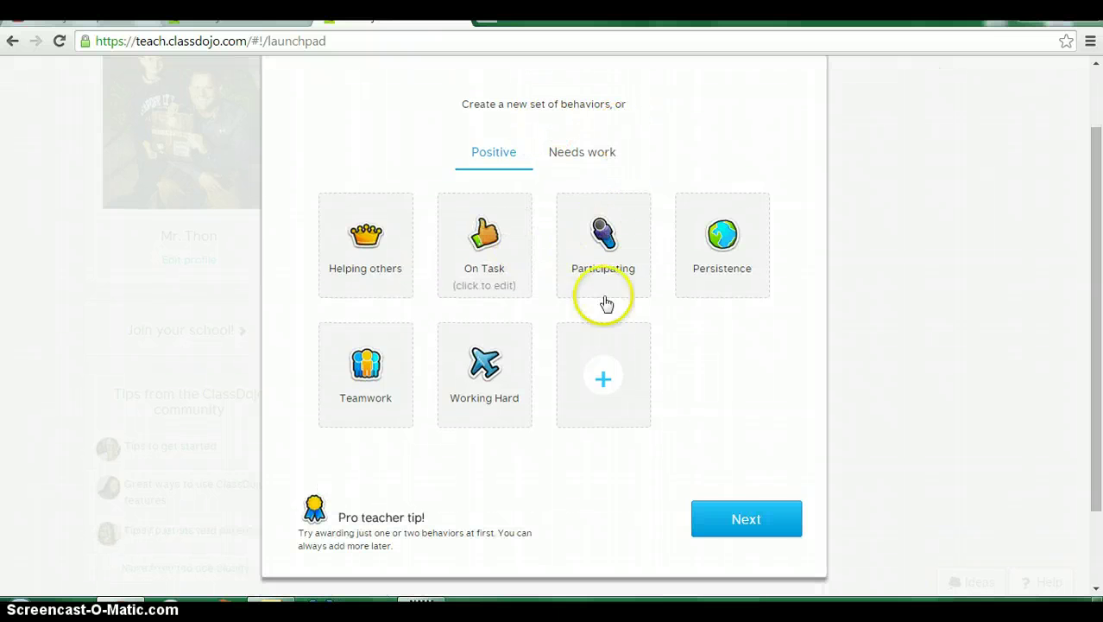
scroll(649, 147, "up", 1)
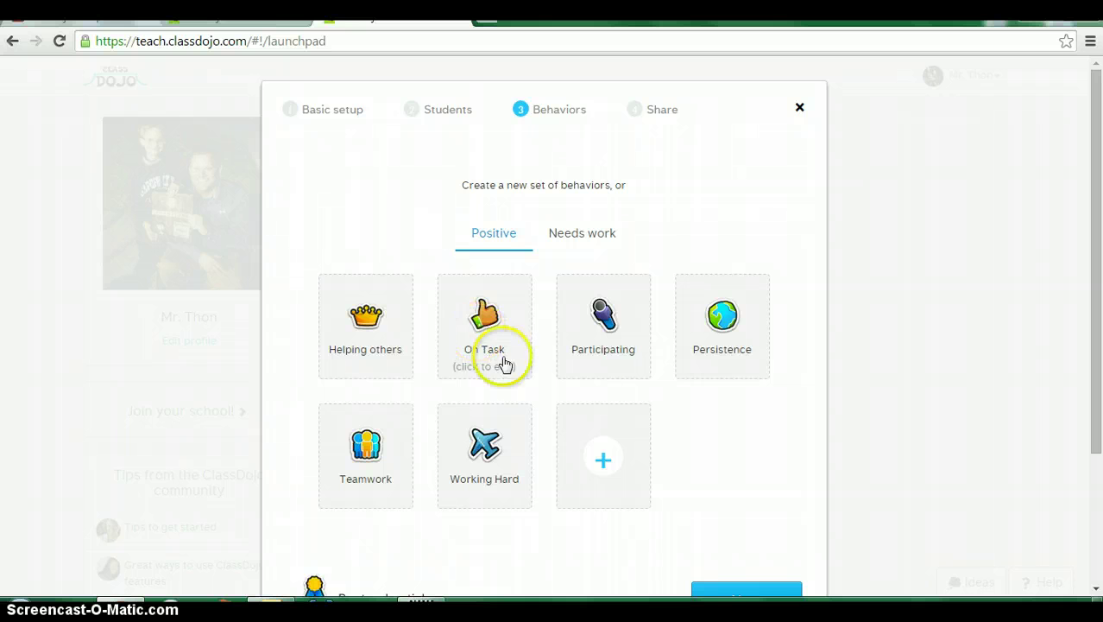
left_click(603, 458)
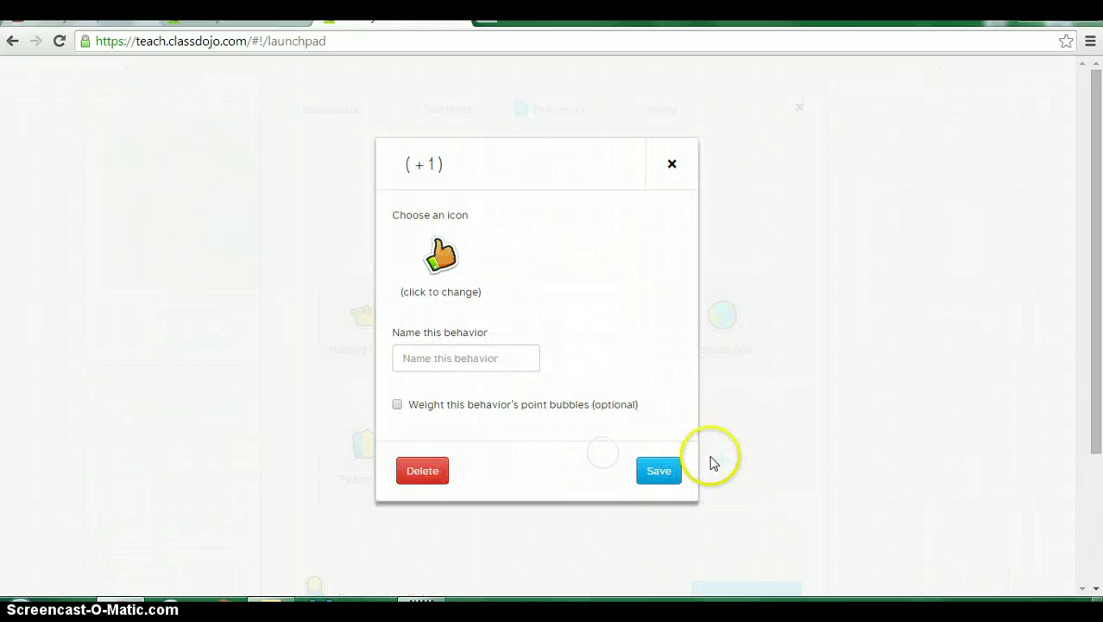
left_click(462, 355)
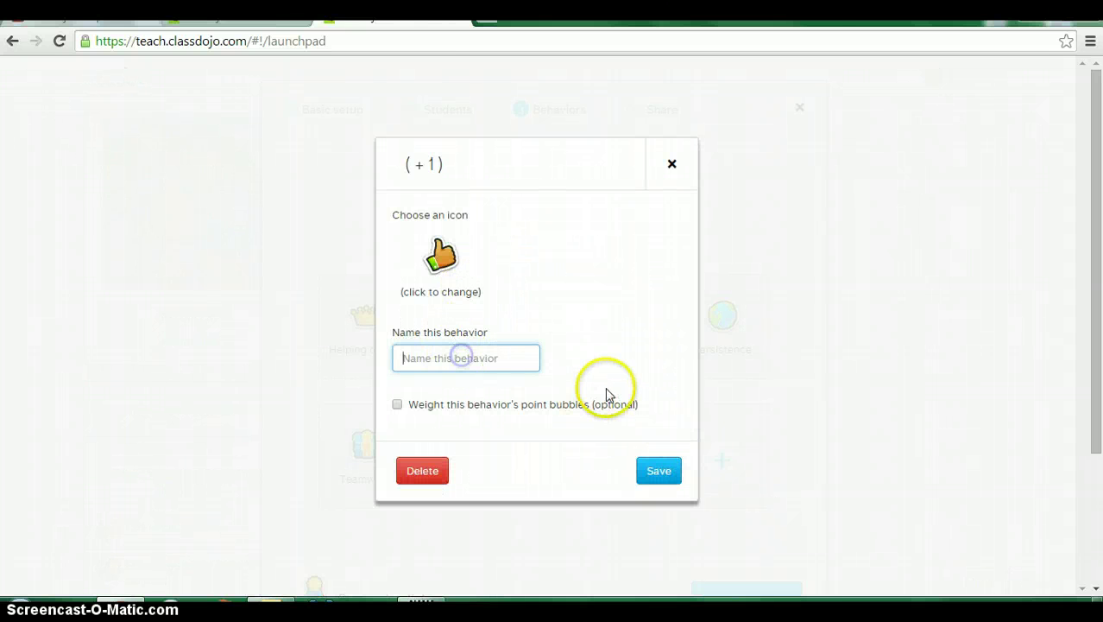
type("Bellwork")
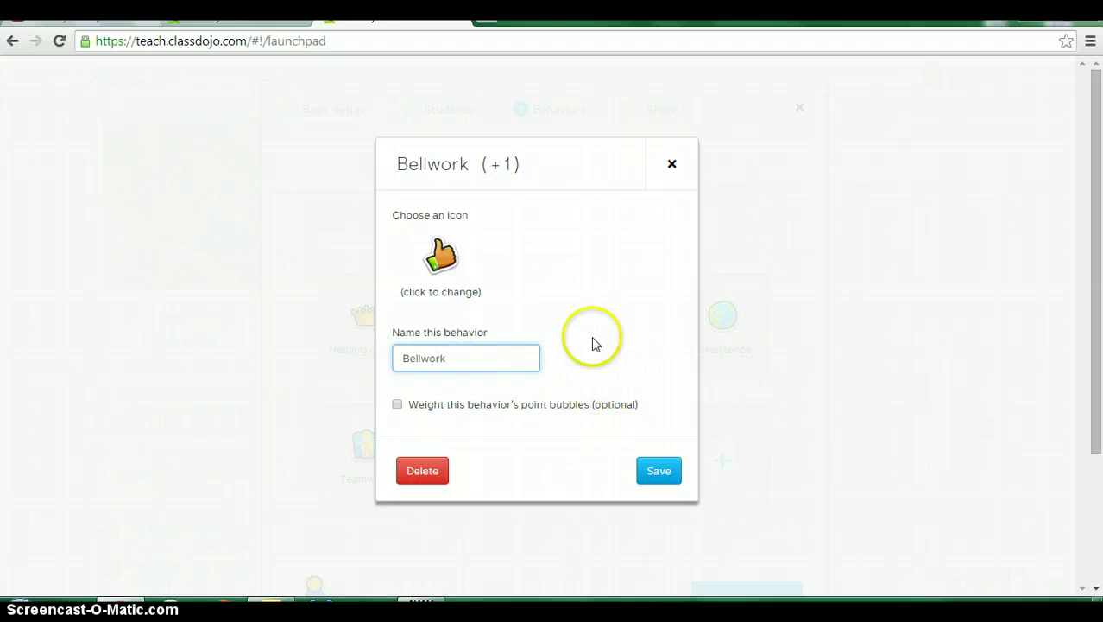
- Give the Bellwork behavior the checkmark icon and save it
left_click(442, 271)
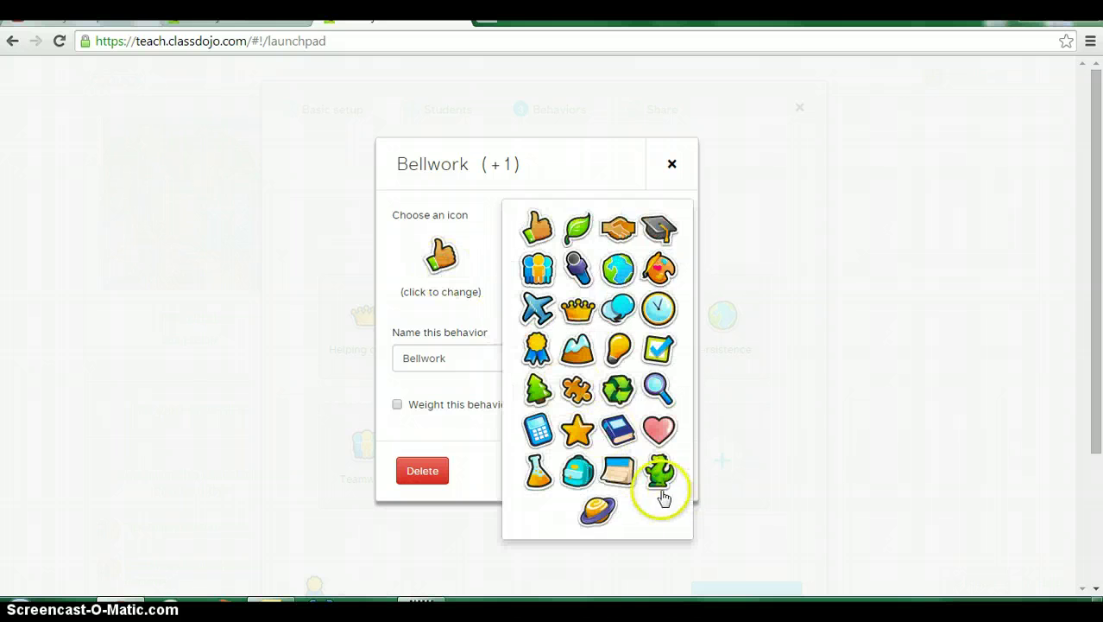
left_click(656, 348)
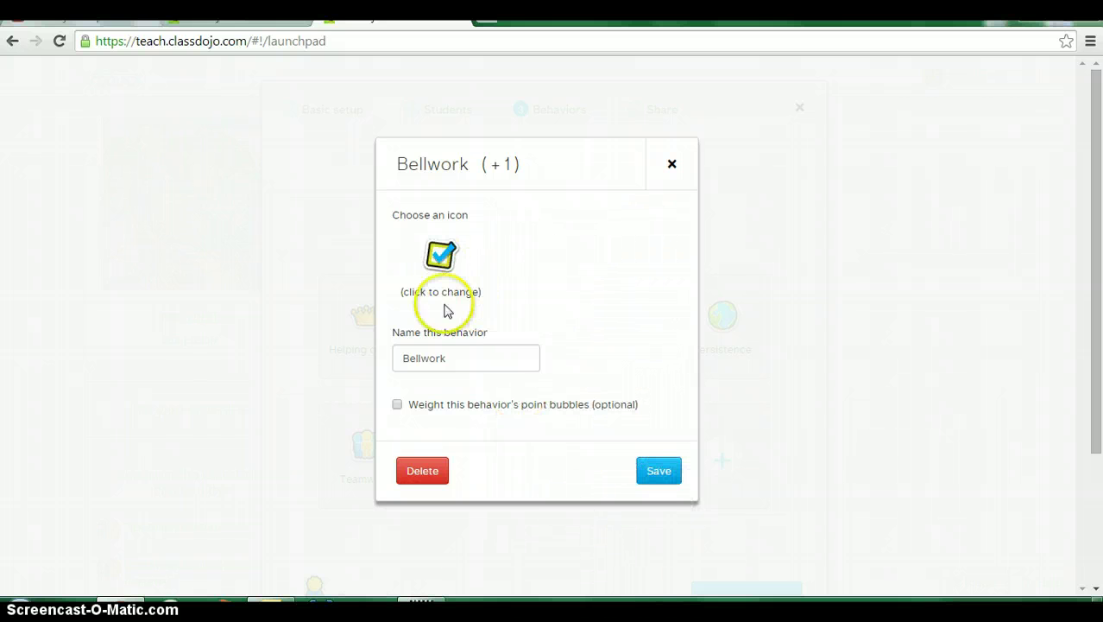
left_click(659, 471)
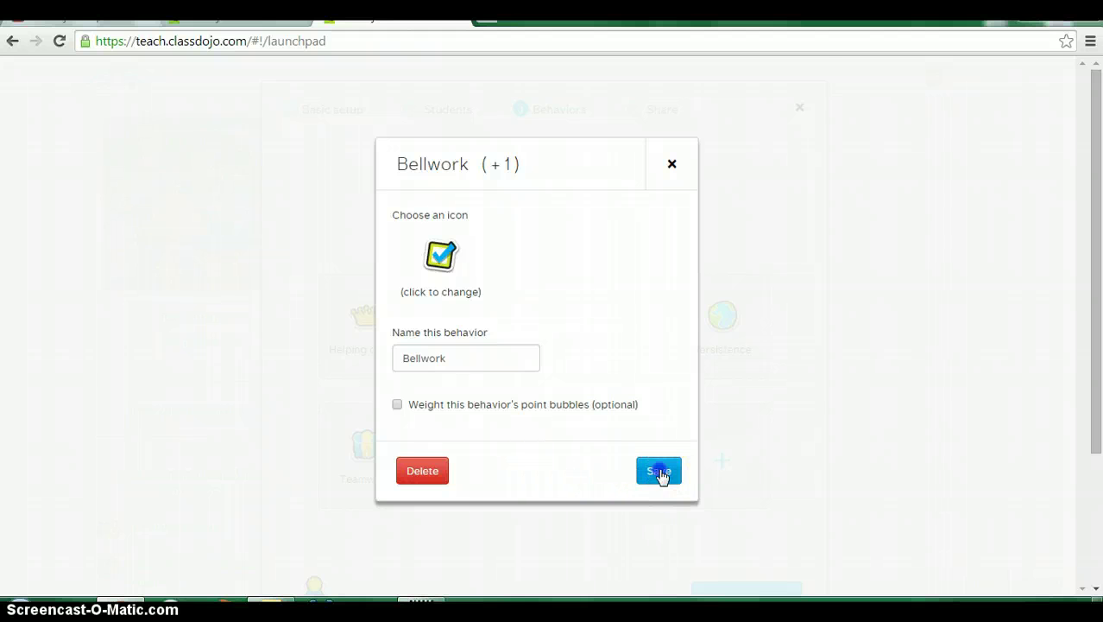
- Start a new needs-work behavior and name it Off Task on iPad
scroll(695, 501, "down", 1)
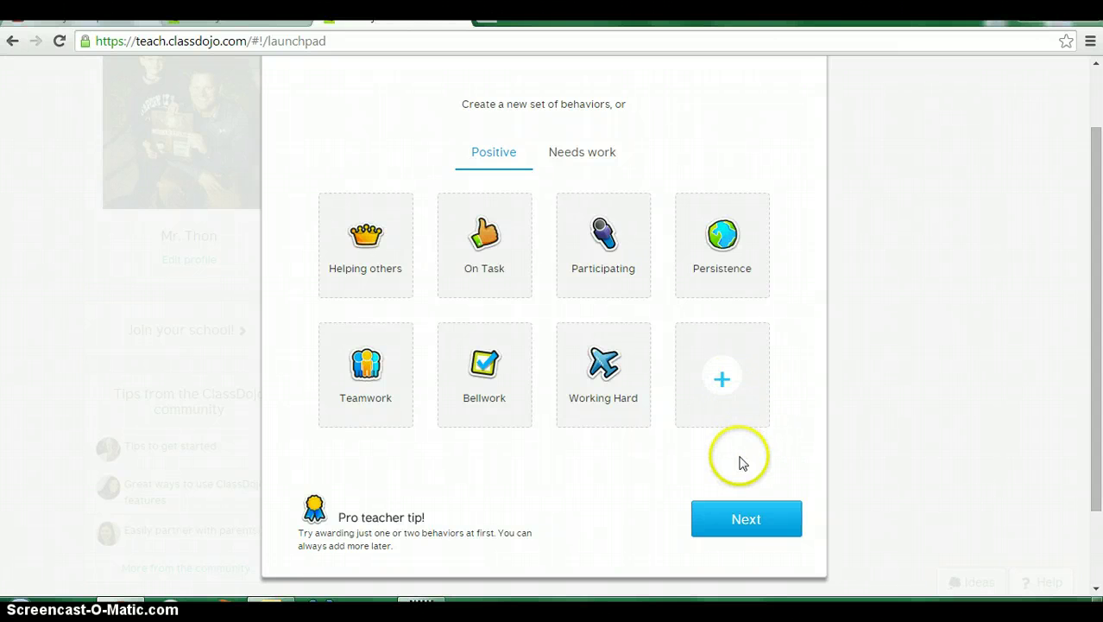
left_click(582, 153)
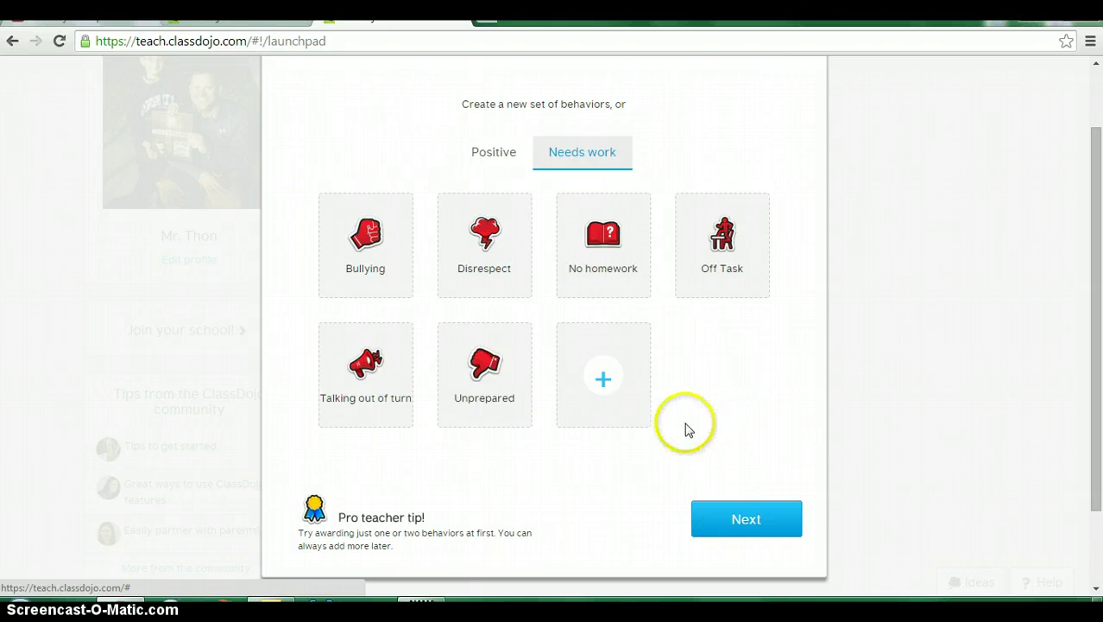
left_click(602, 377)
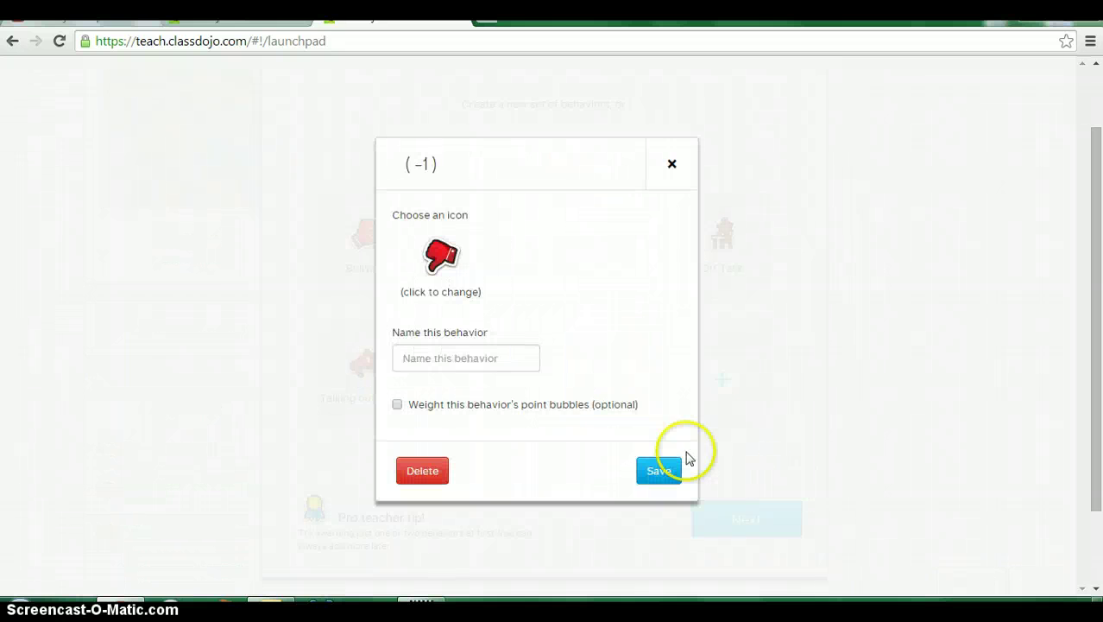
left_click(483, 357)
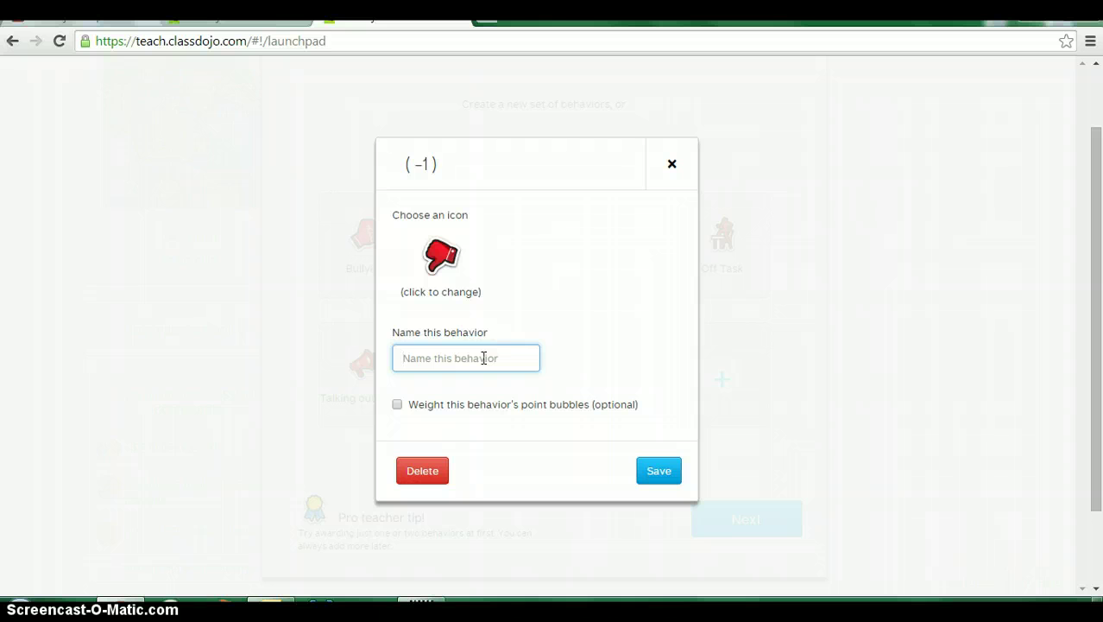
type("O")
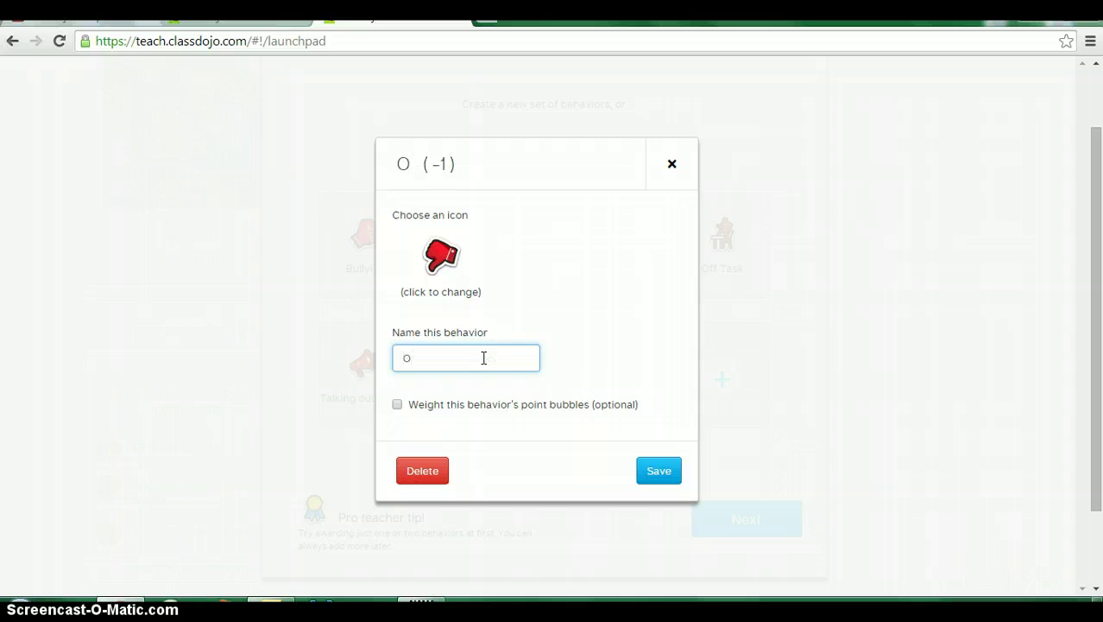
type("ff Task")
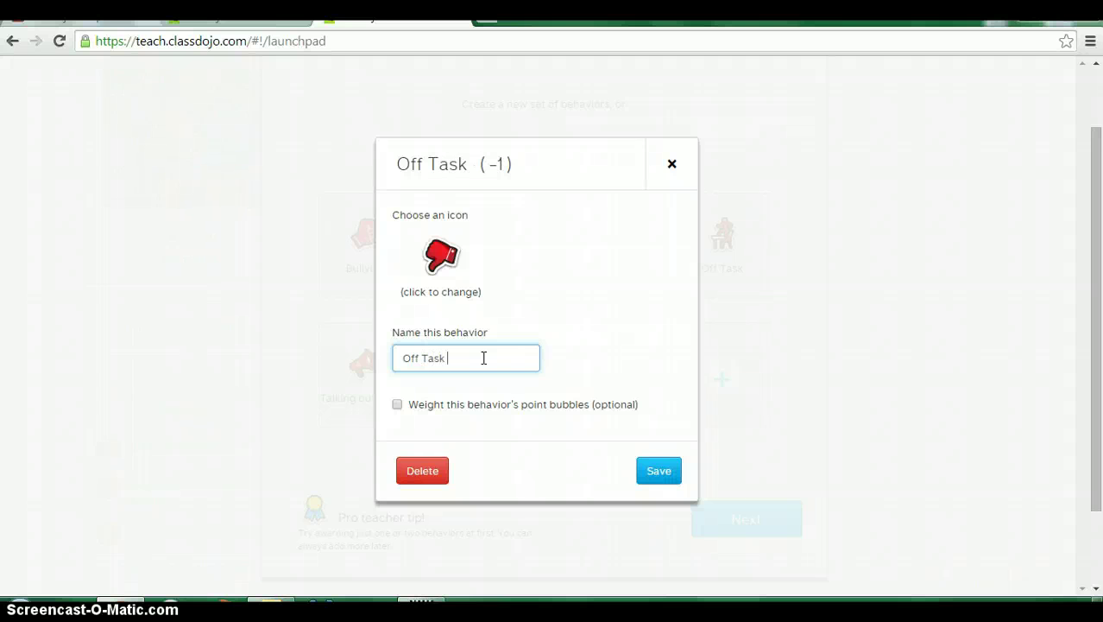
type(" onI")
key("BackSpace")
type("io")
key("BackSpace")
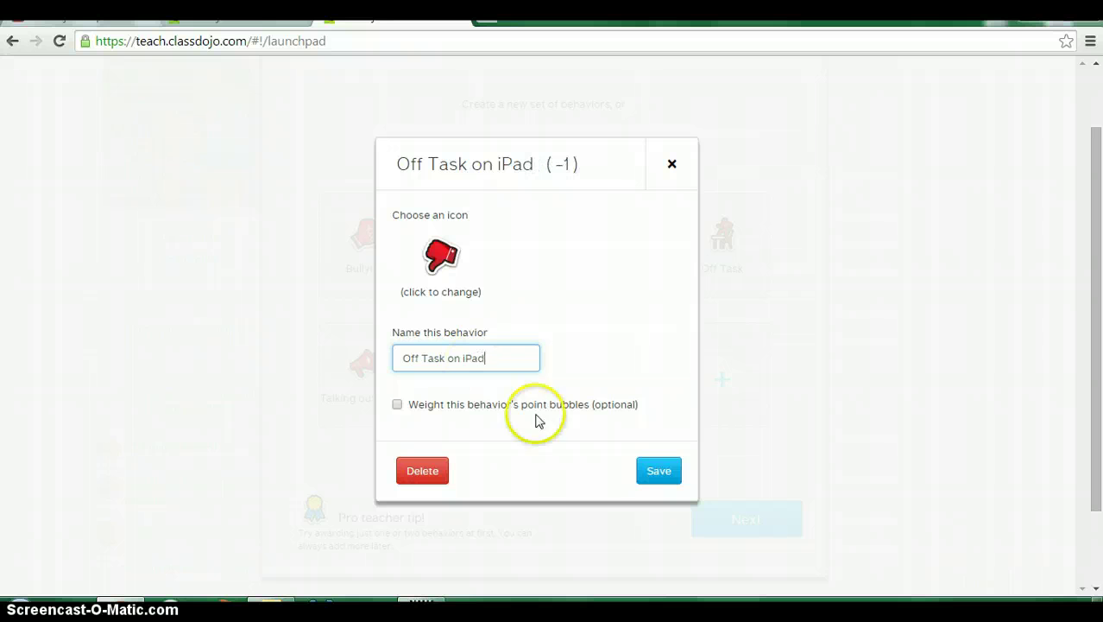
- Give the Off Task on iPad behavior the red storm cloud icon and save it
left_click(466, 287)
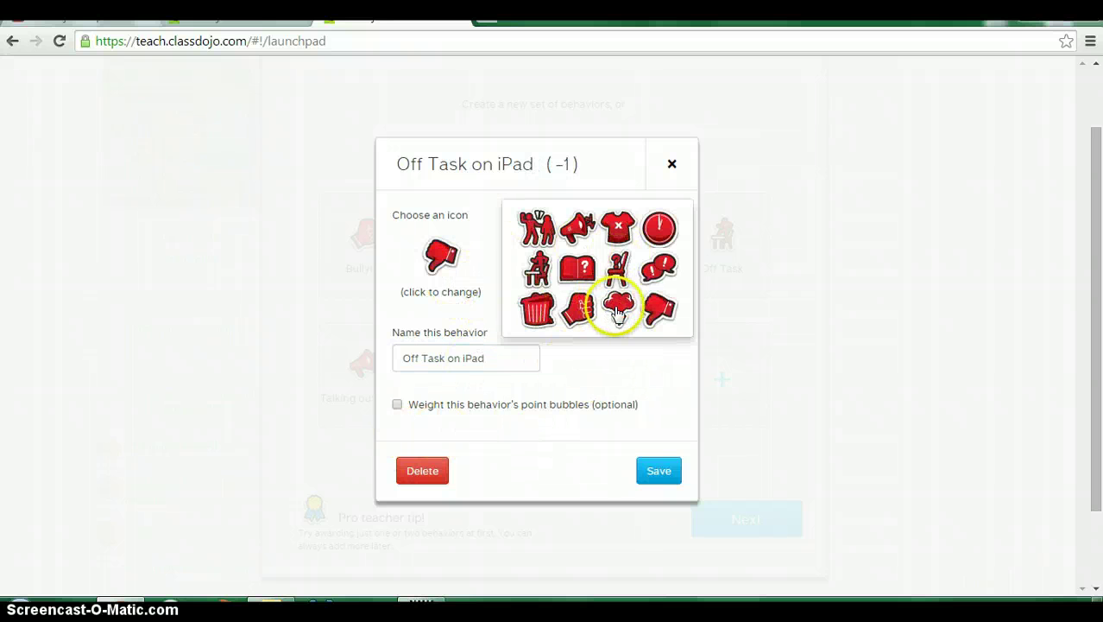
left_click(618, 312)
left_click(659, 471)
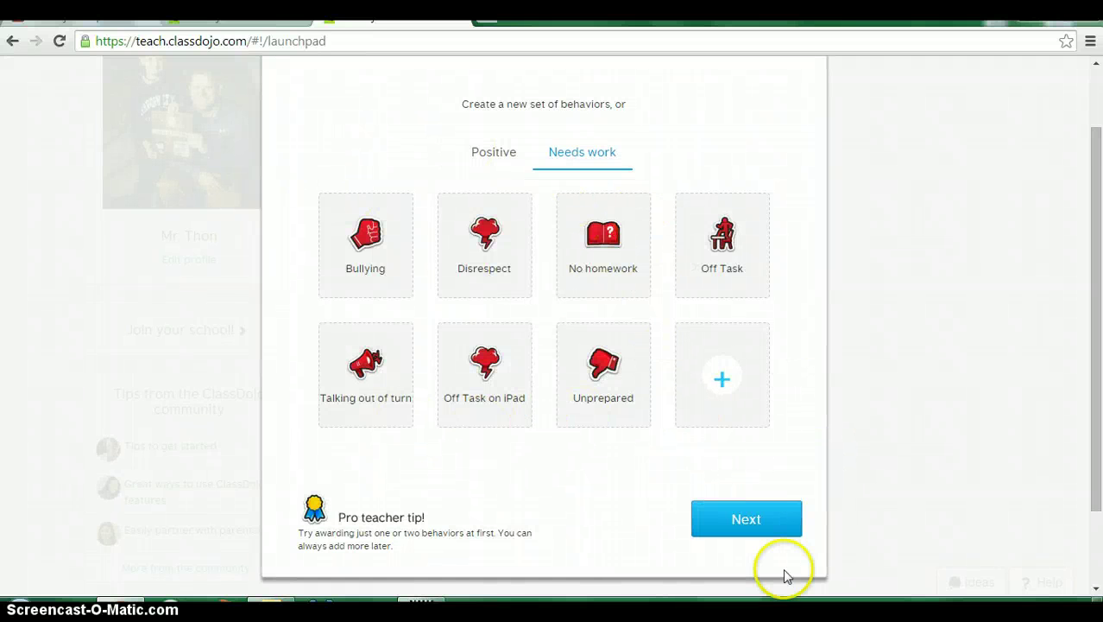
- Continue to the home connection stage, download the parent and student invitations, and open the resulting PDF
left_click(763, 519)
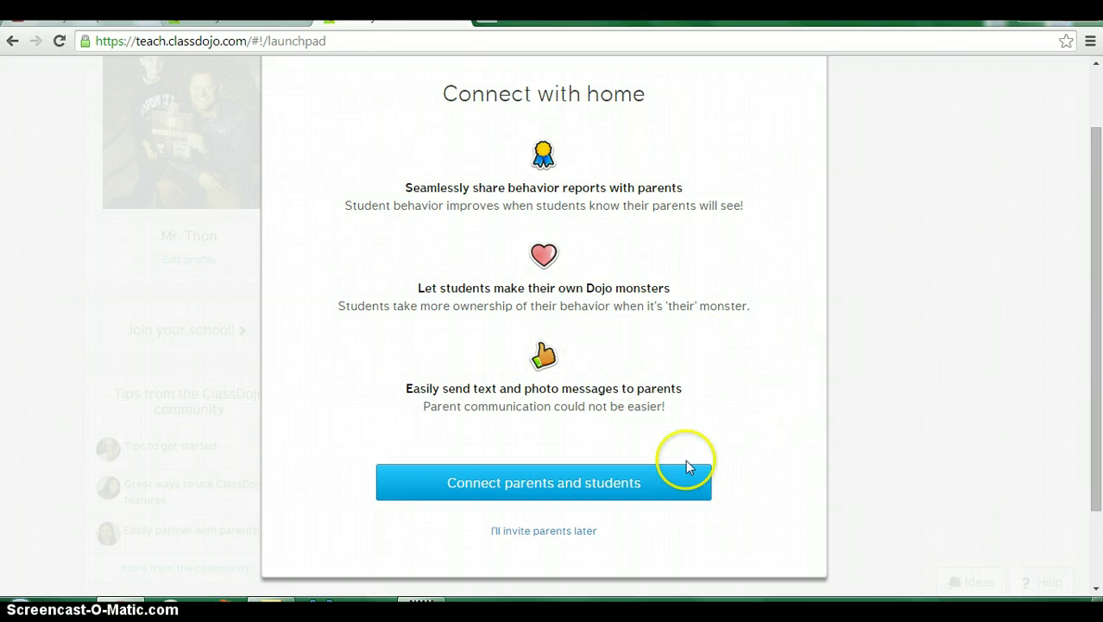
left_click(646, 482)
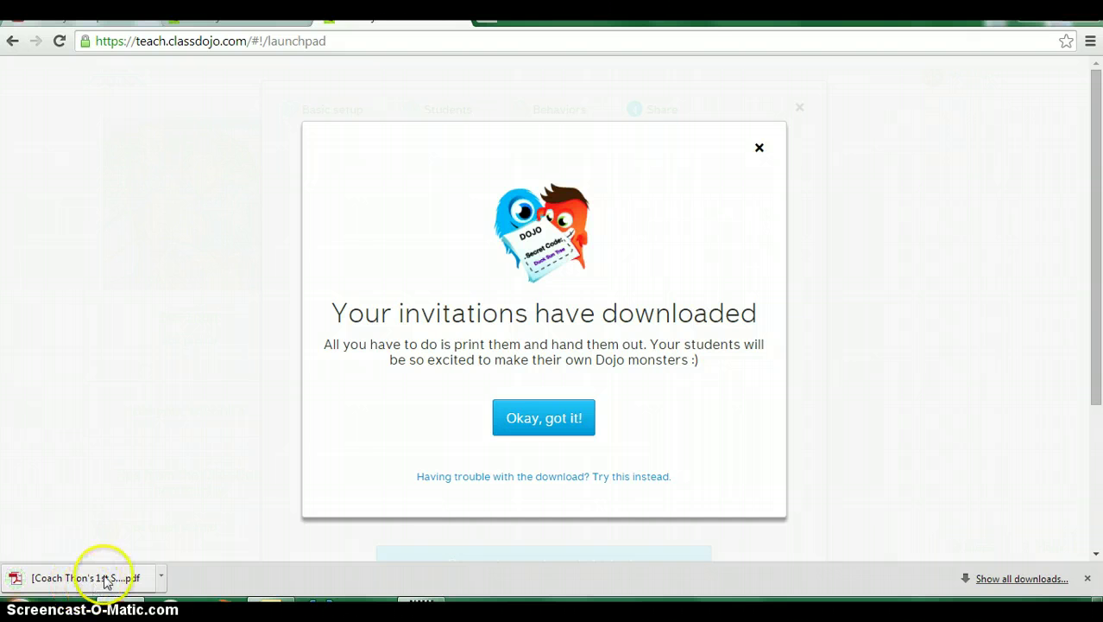
left_click(69, 582)
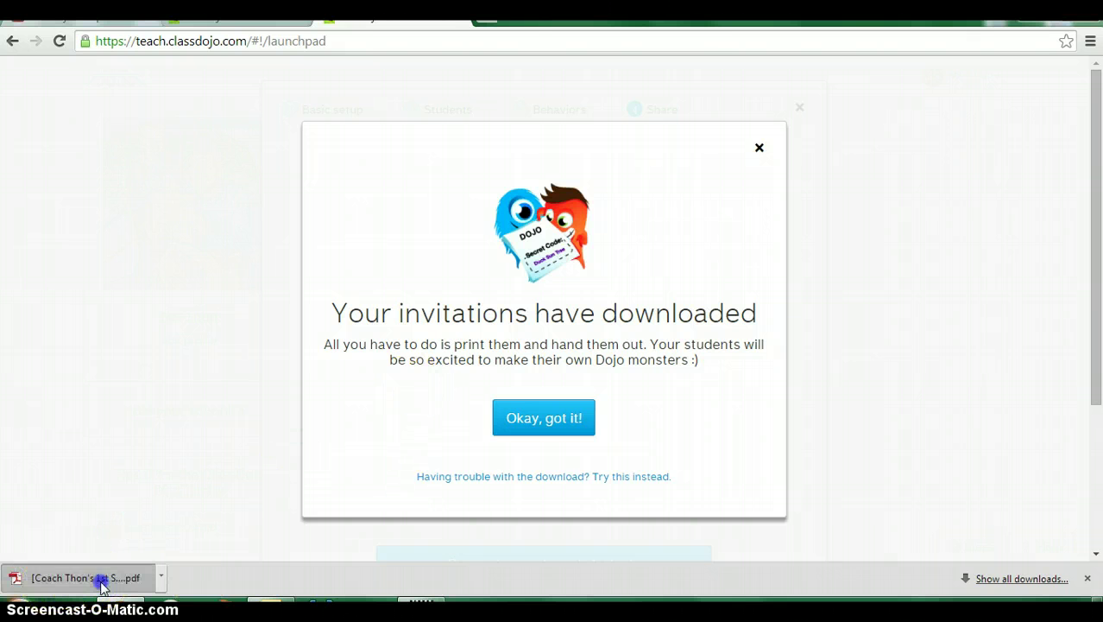
- Examine the invitation sheets for Brad Pitt and Tara Reid, including the account codes, sign-up instructions and parent signature section
scroll(505, 320, "down", 1)
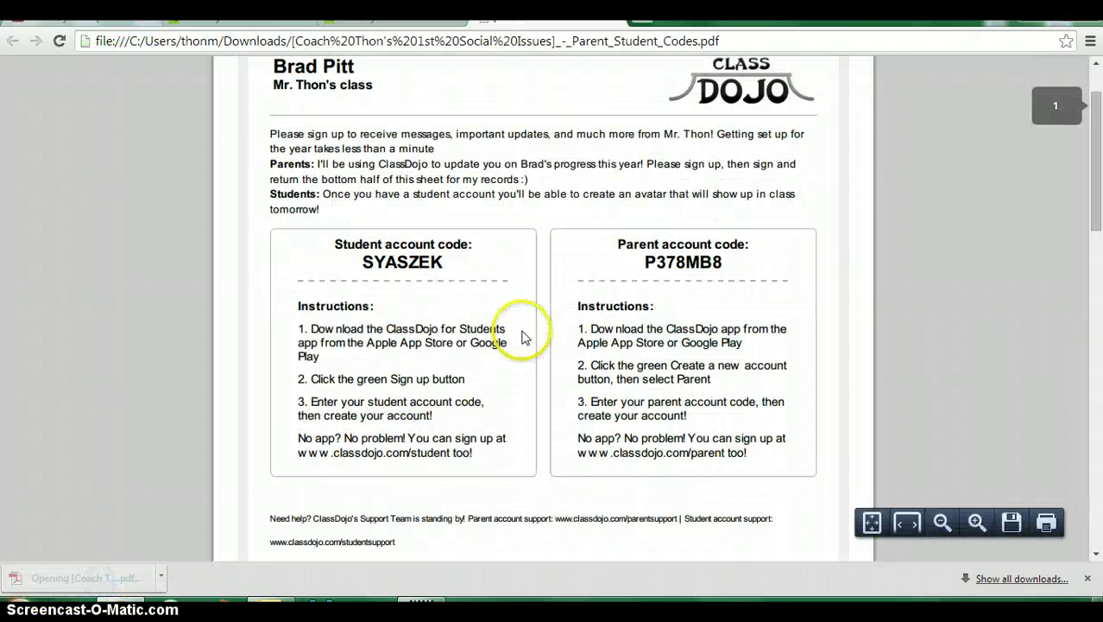
scroll(525, 332, "up", 1)
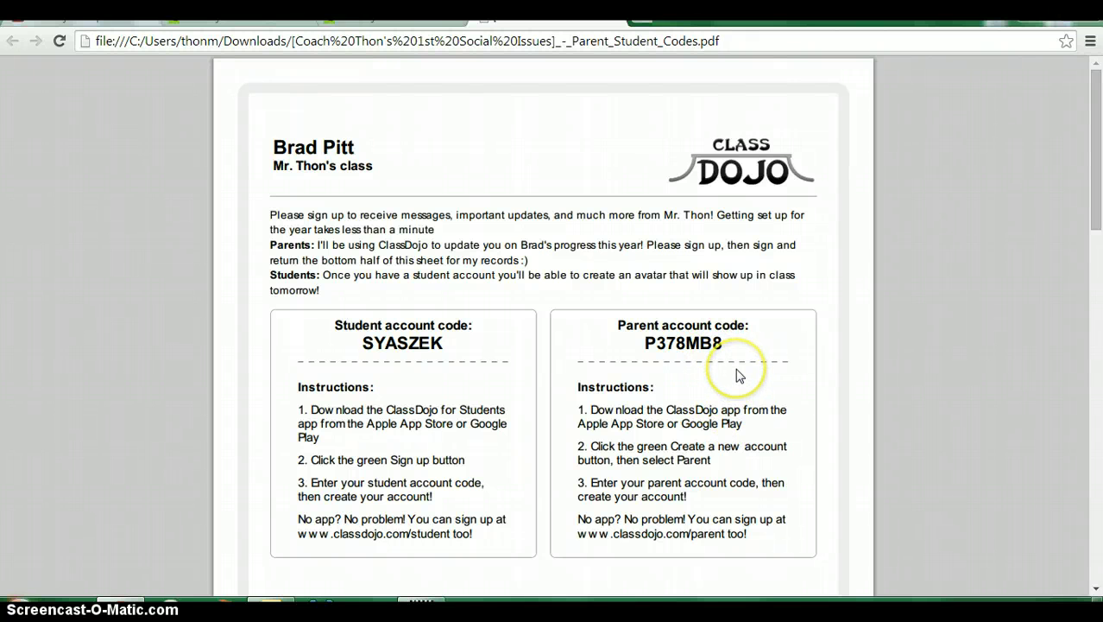
scroll(738, 374, "down", 9)
scroll(739, 375, "up", 2)
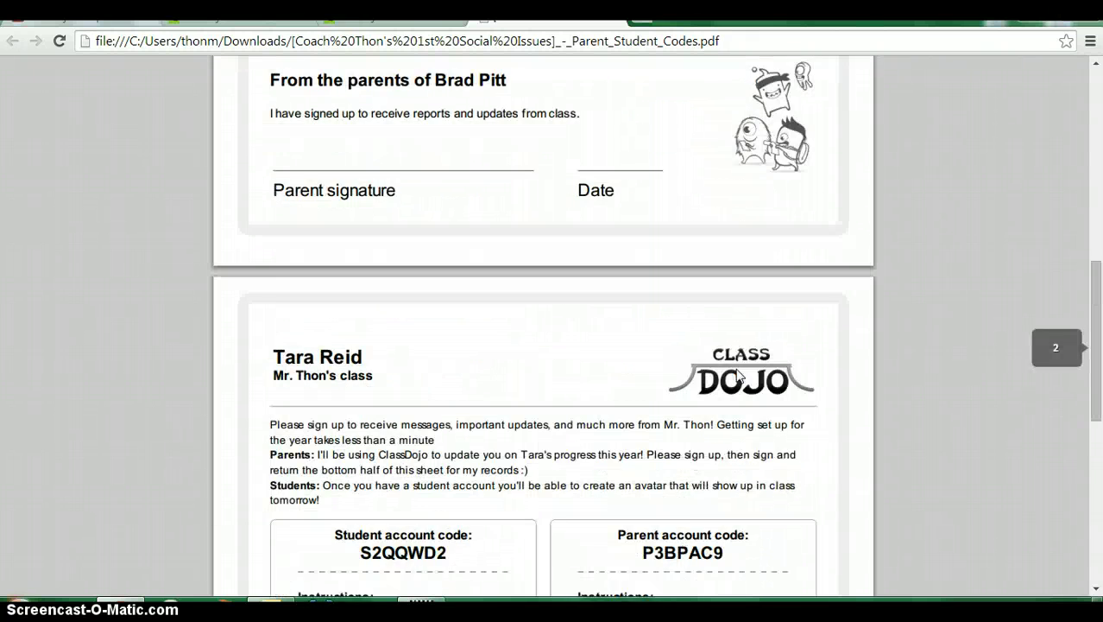
scroll(738, 374, "up", 1)
scroll(738, 375, "down", 3)
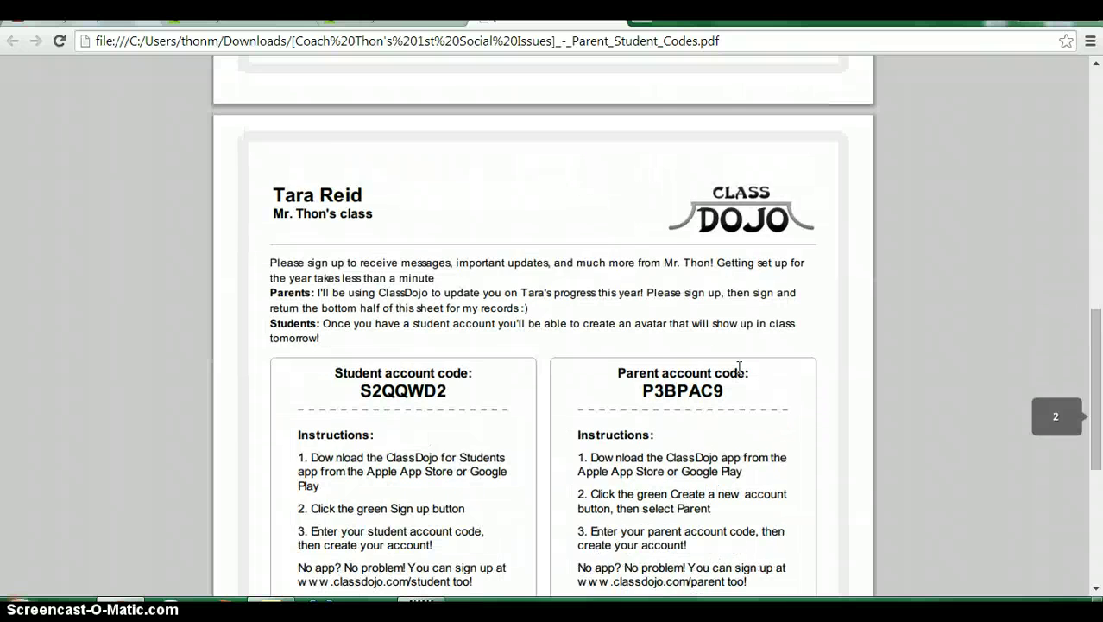
scroll(739, 367, "down", 3)
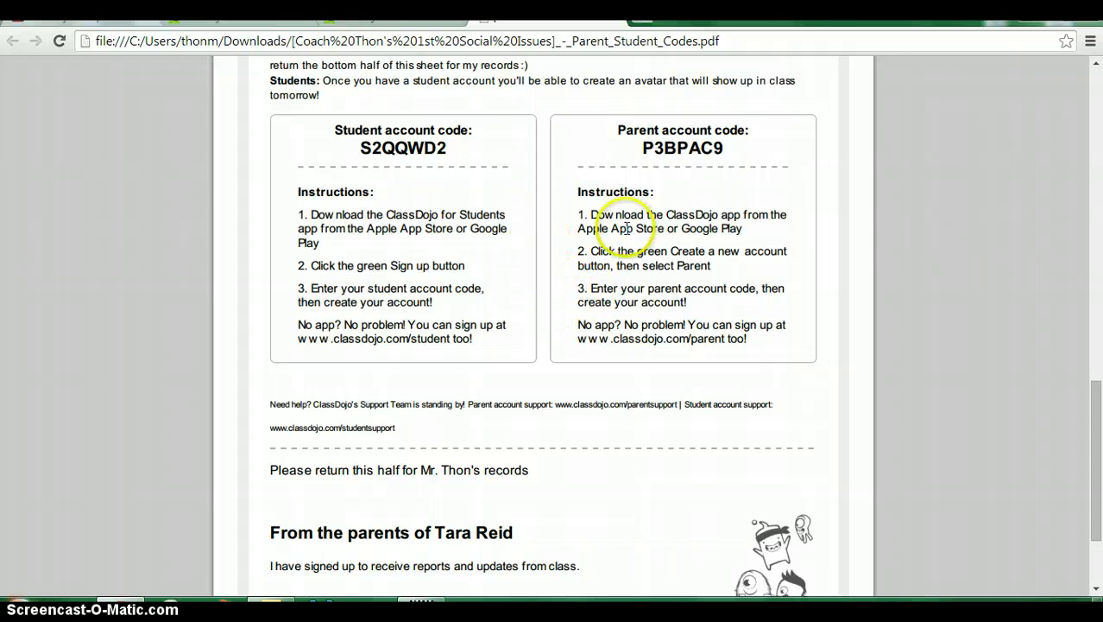
scroll(628, 235, "up", 10)
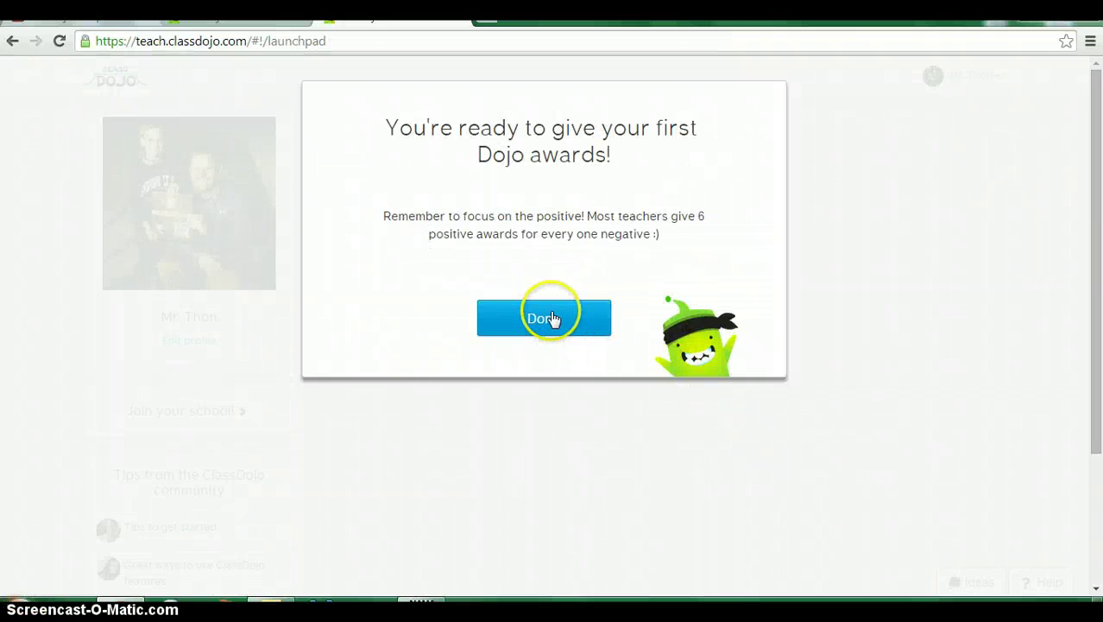
- Finish the setup by opening the new Social Issues class and award Brad Pitt positive feedback for Bellwork
left_click(554, 319)
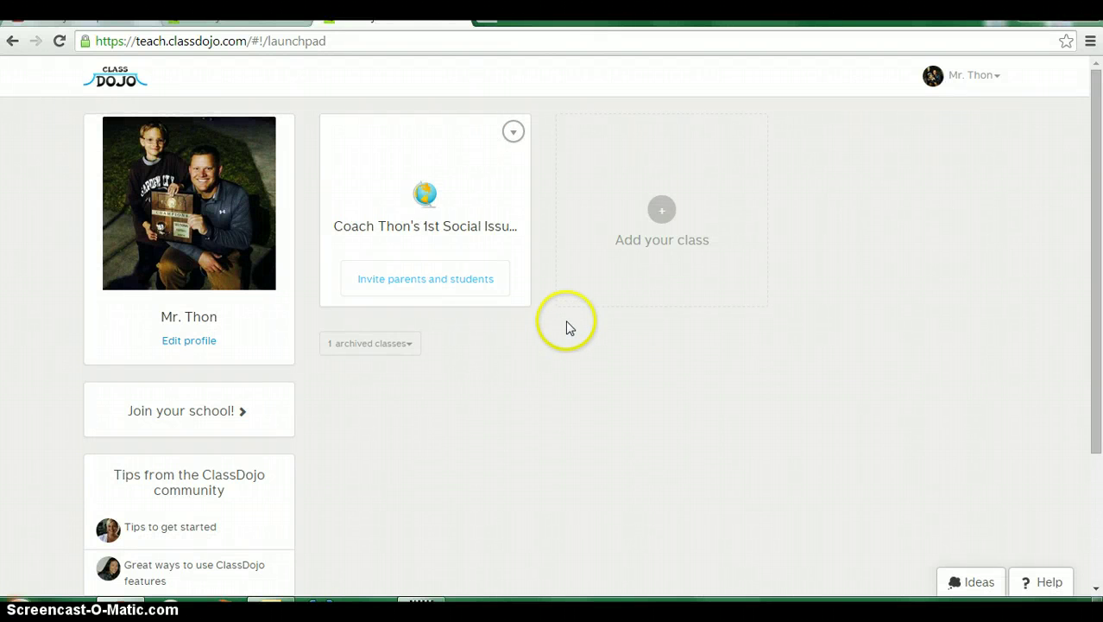
left_click(425, 194)
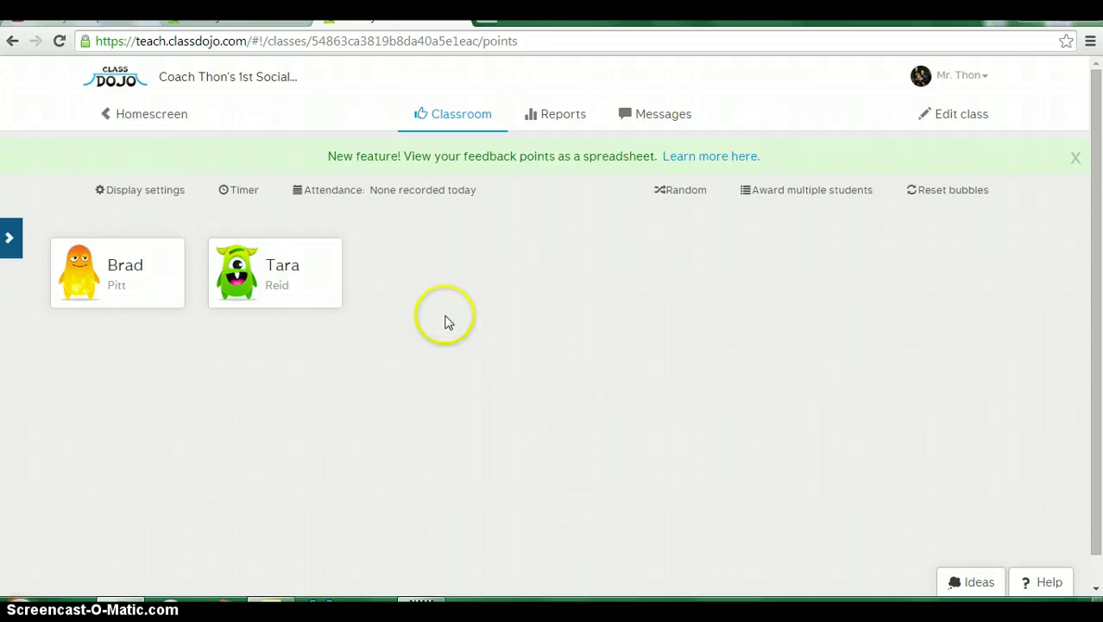
left_click(123, 282)
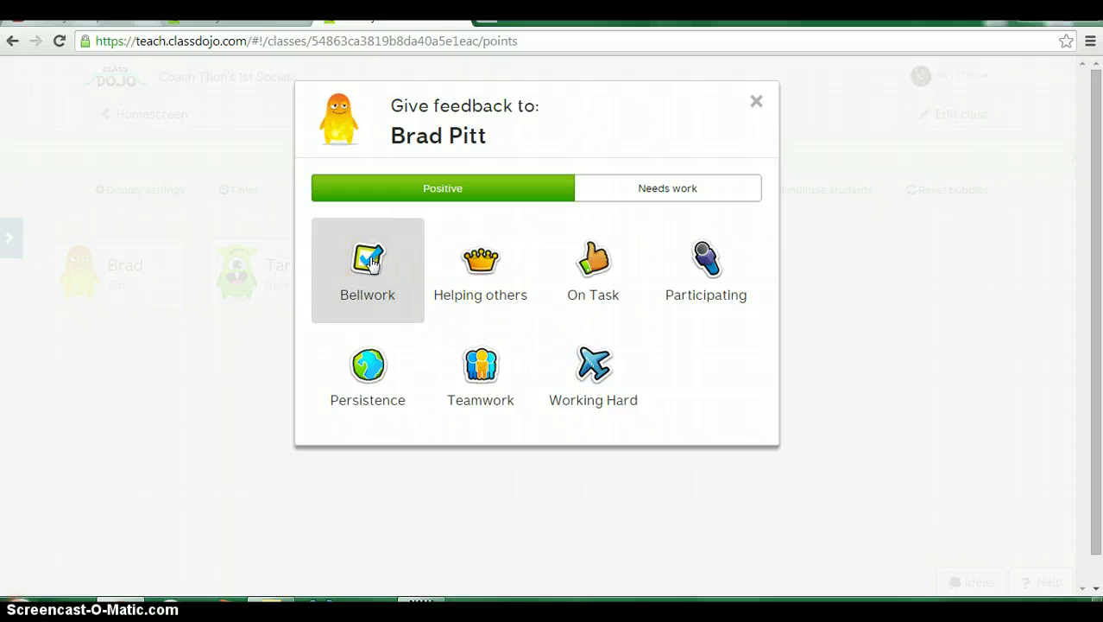
left_click(369, 262)
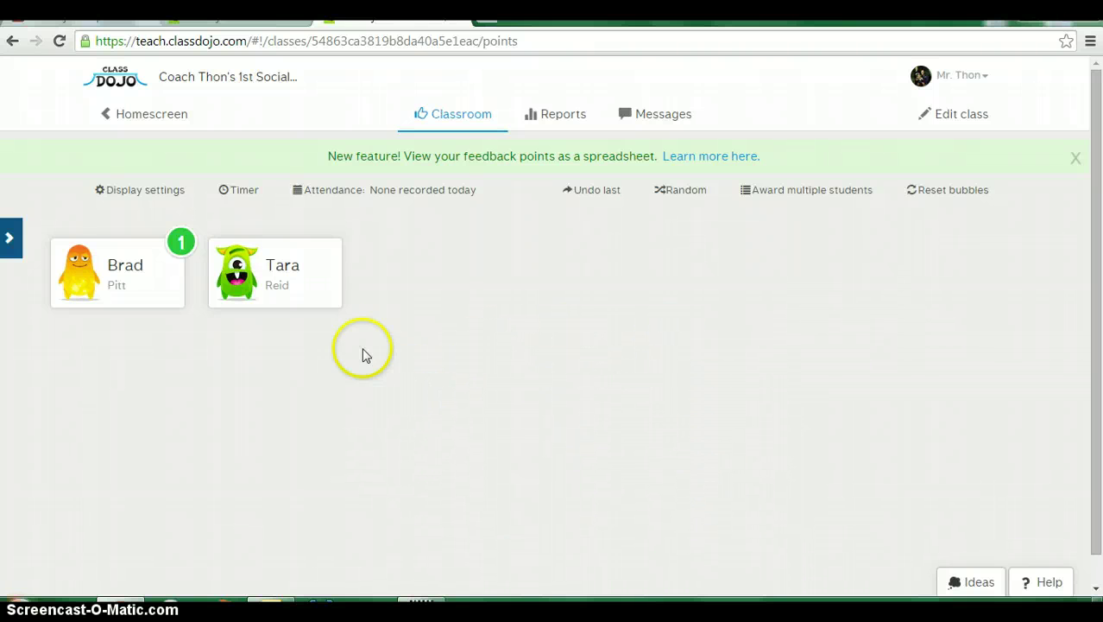
- Give Tara Reid needs-work feedback for Unprepared
left_click(294, 278)
left_click(641, 190)
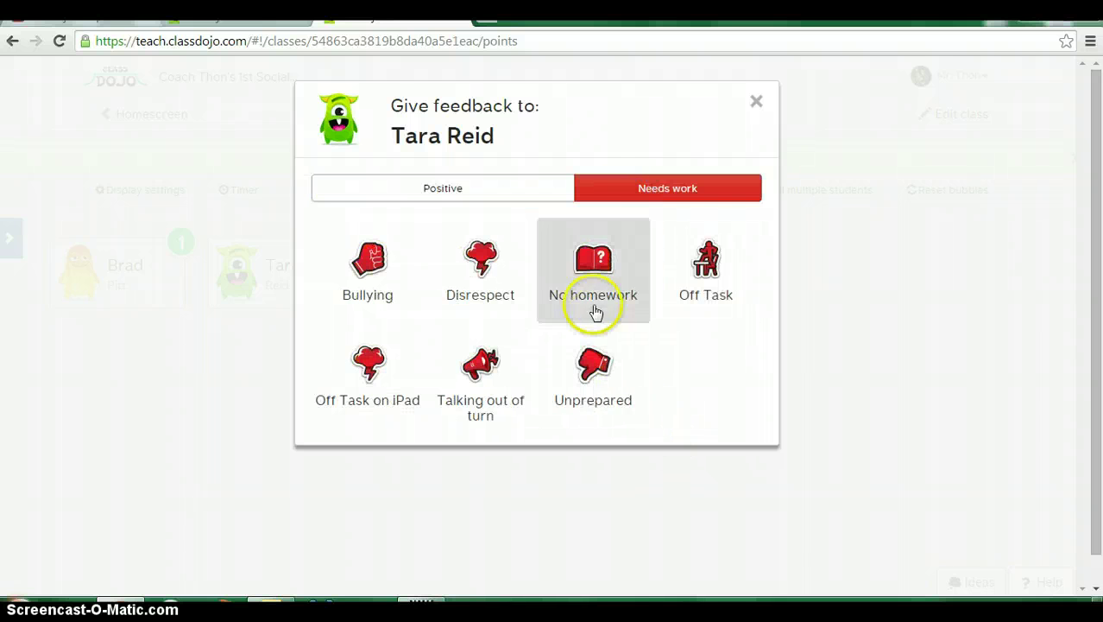
left_click(609, 388)
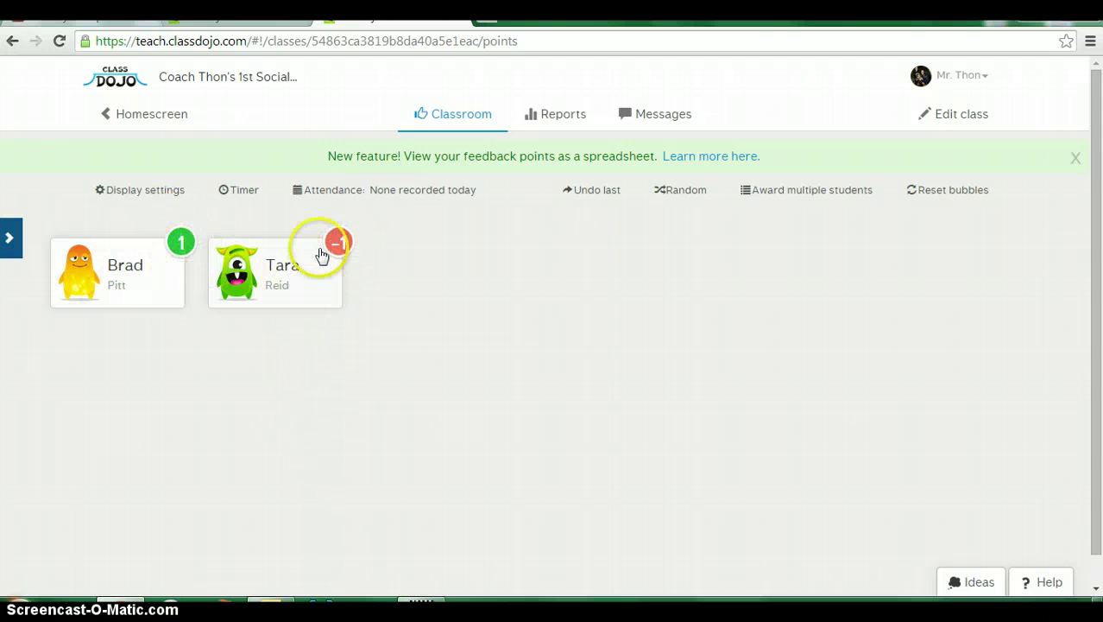
- Award Tara Reid positive feedback for Teamwork and Brad Pitt positive feedback for Participating
left_click(278, 296)
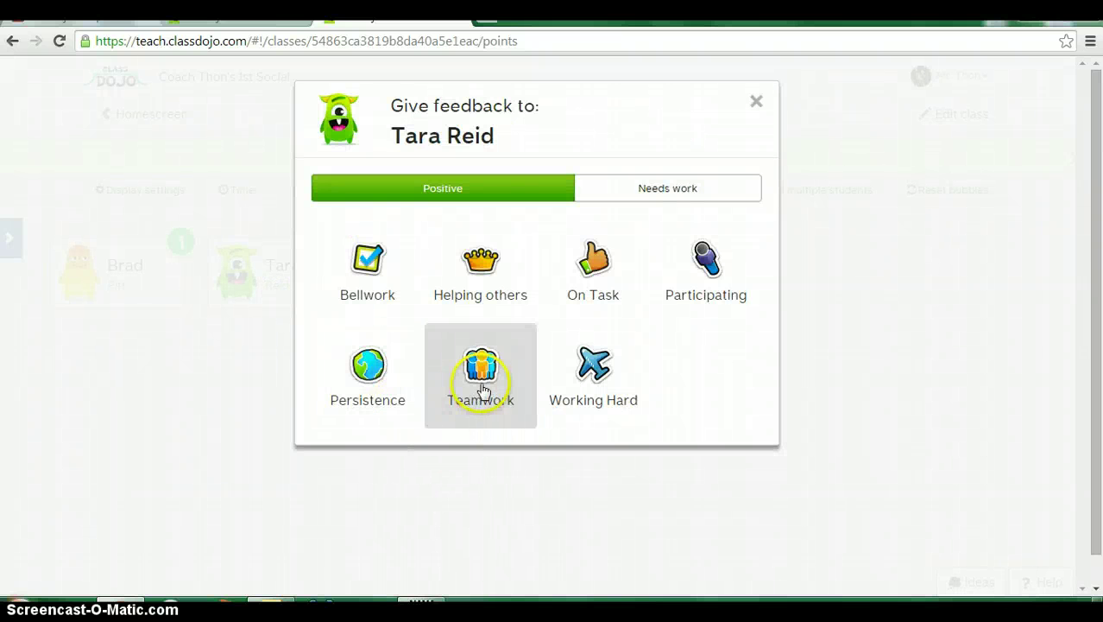
left_click(486, 380)
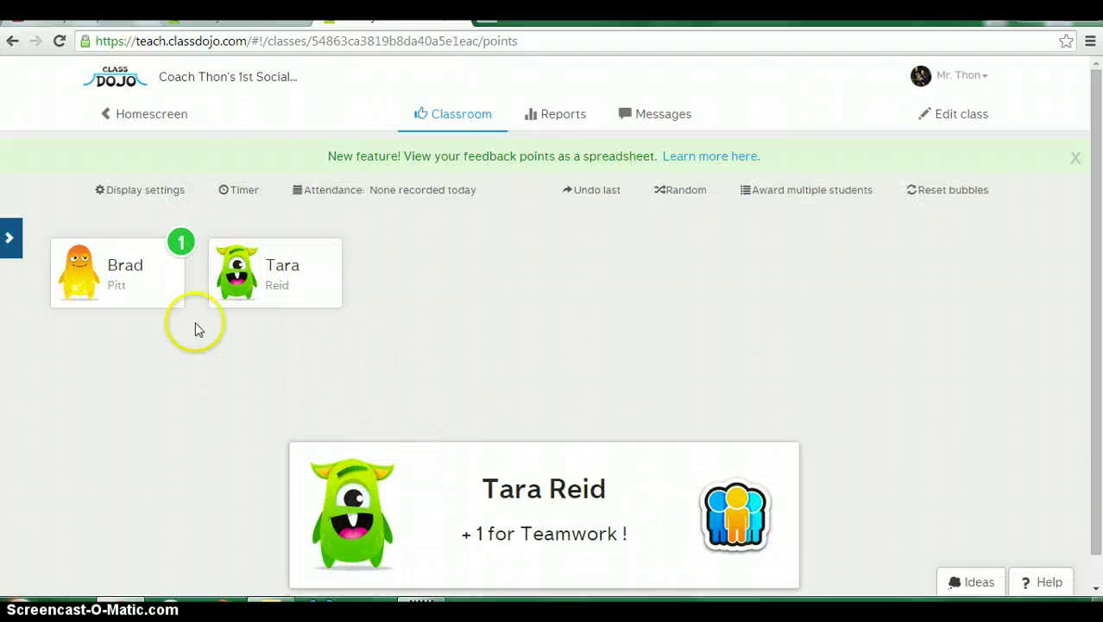
left_click(140, 284)
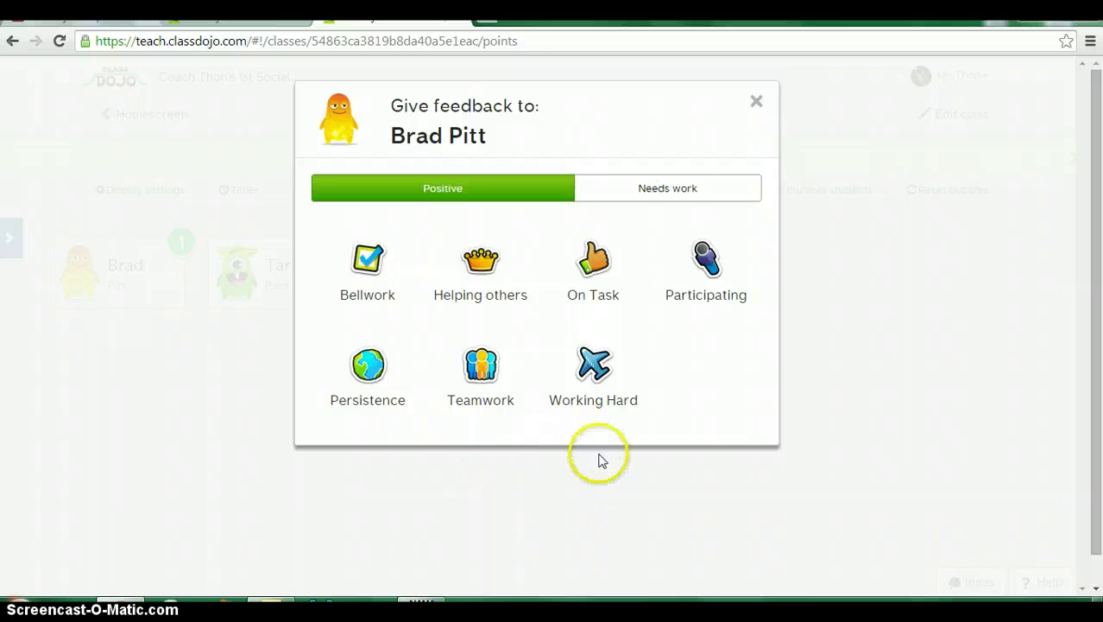
left_click(706, 288)
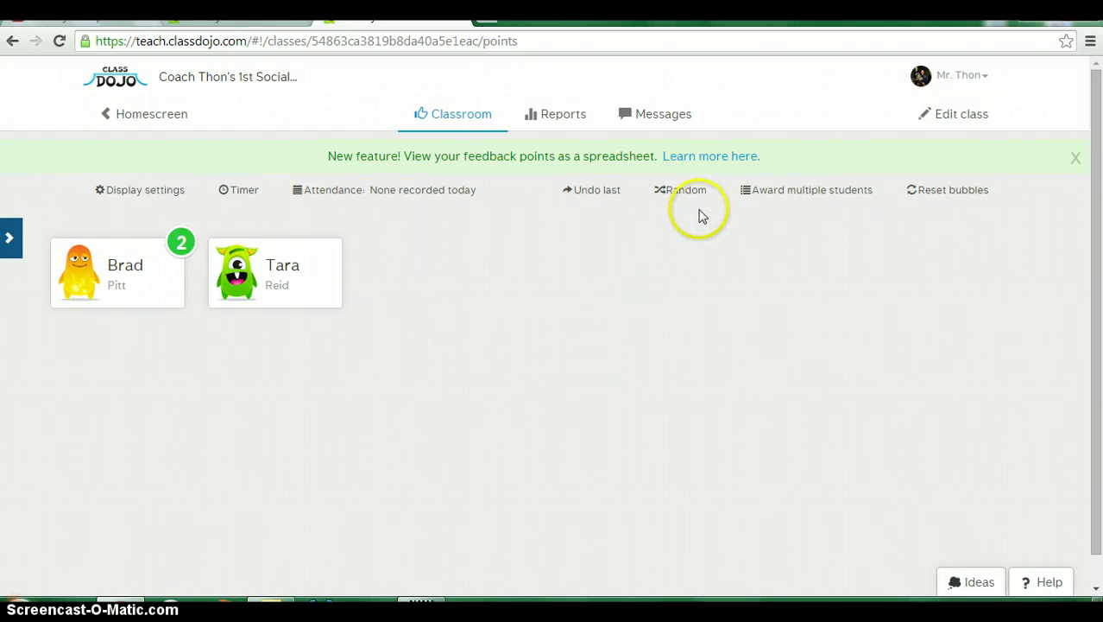
- Check the class messages, and review the whole-class, Brad Pitt and Tara Reid reports along with the available date ranges
left_click(677, 120)
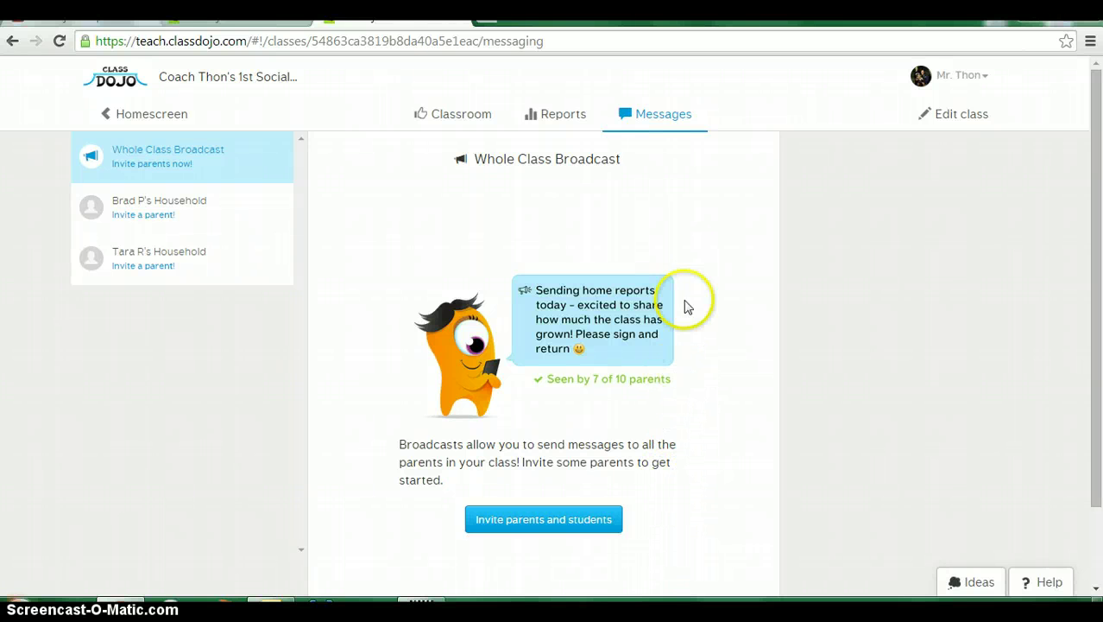
left_click(557, 115)
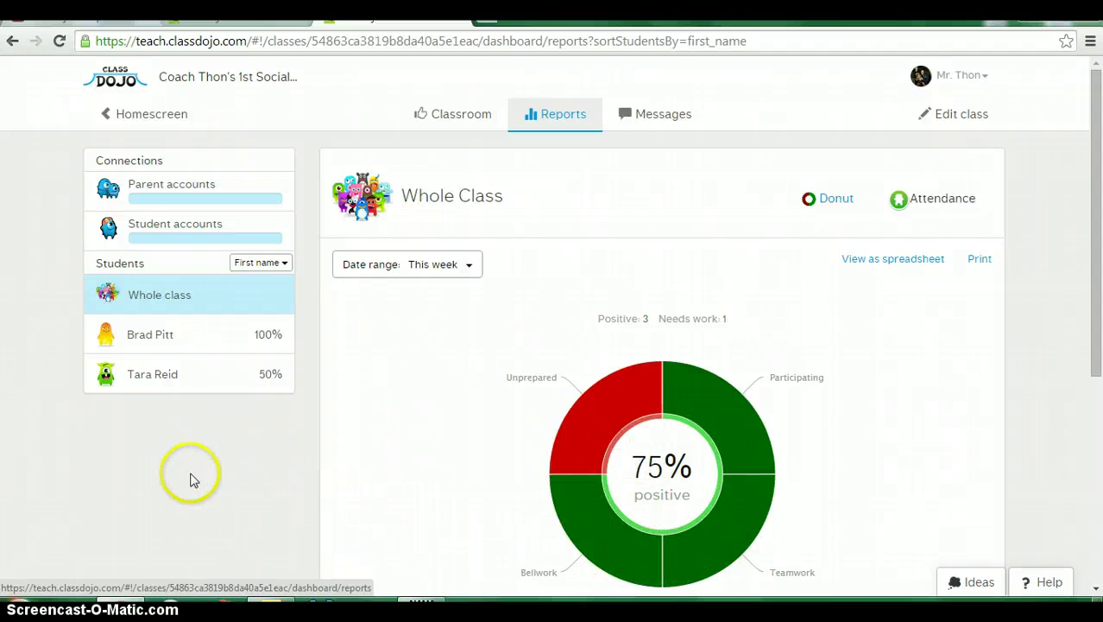
left_click(154, 335)
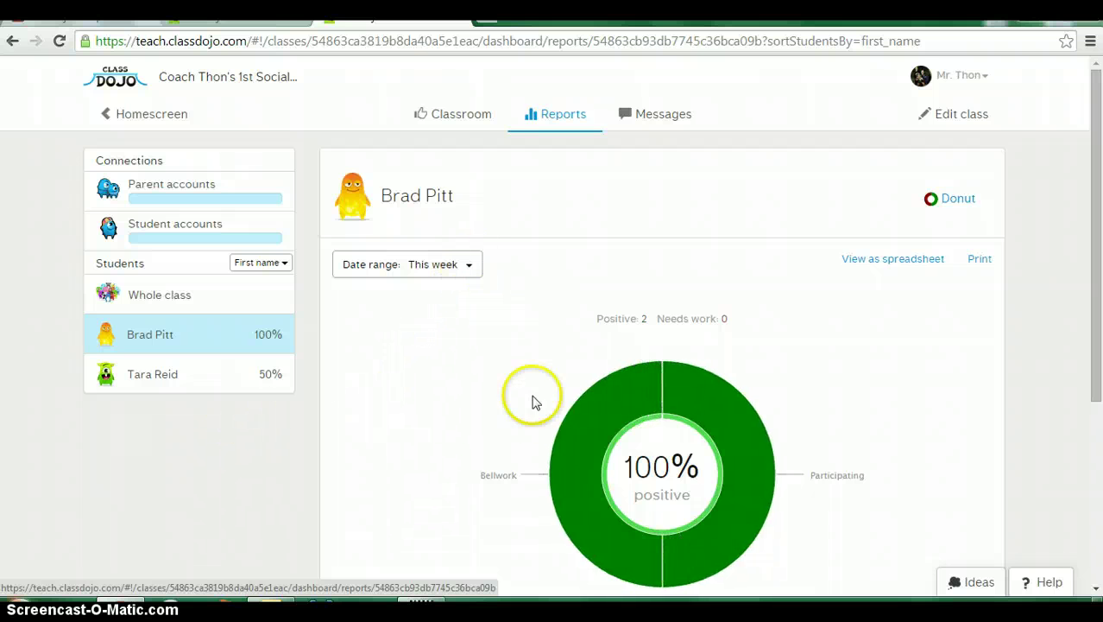
left_click(190, 373)
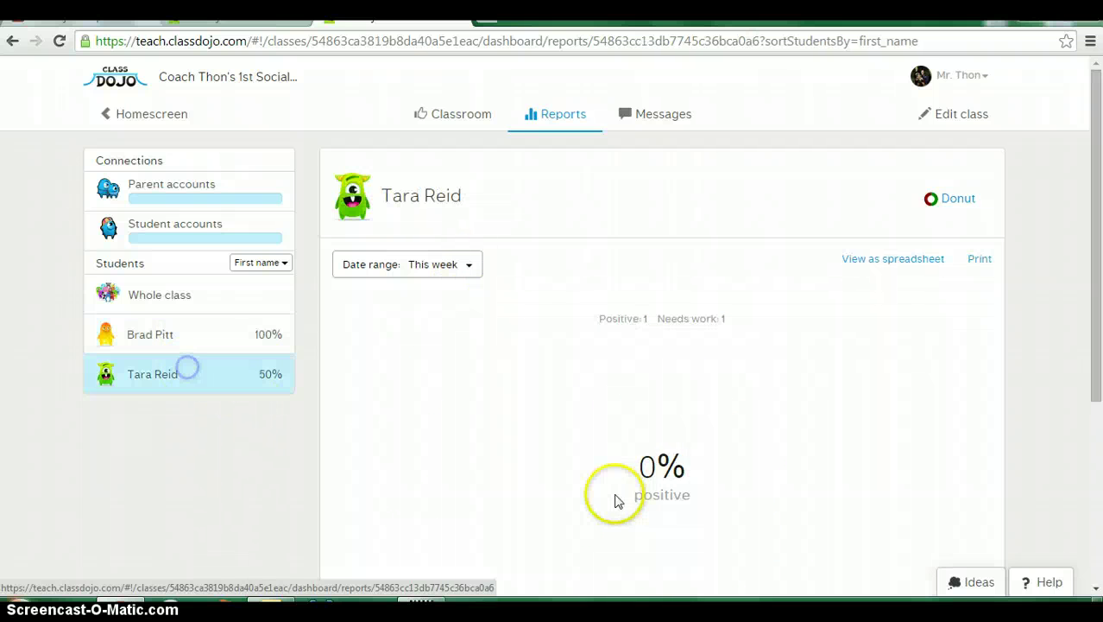
left_click(471, 265)
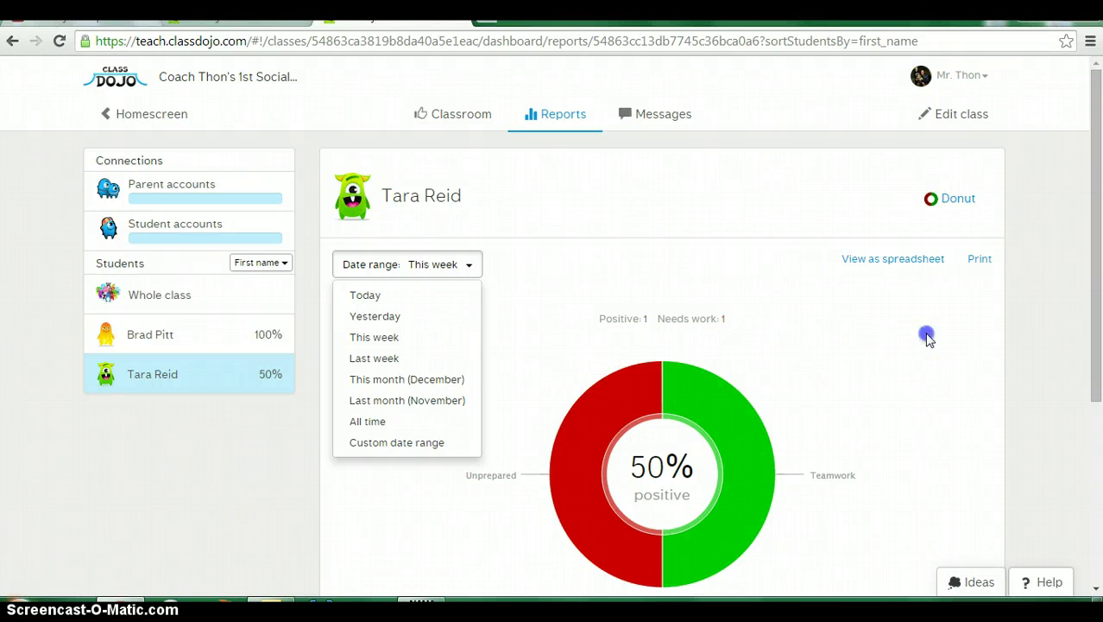
left_click(471, 266)
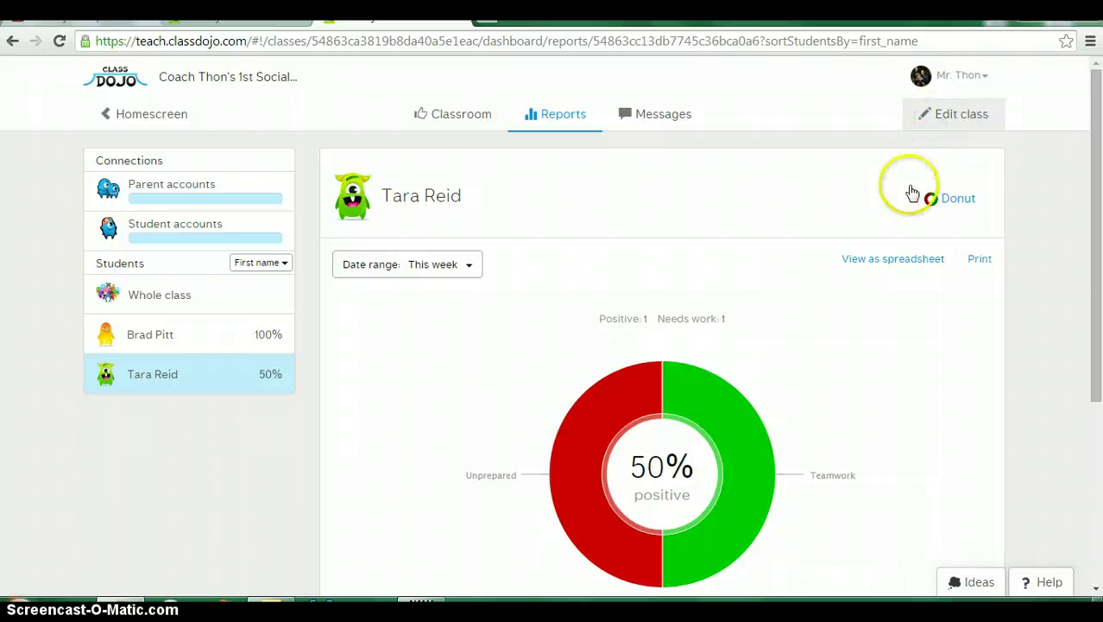
- Look at the behaviors in the class's edit settings, close them, and return to the homescreen
left_click(949, 115)
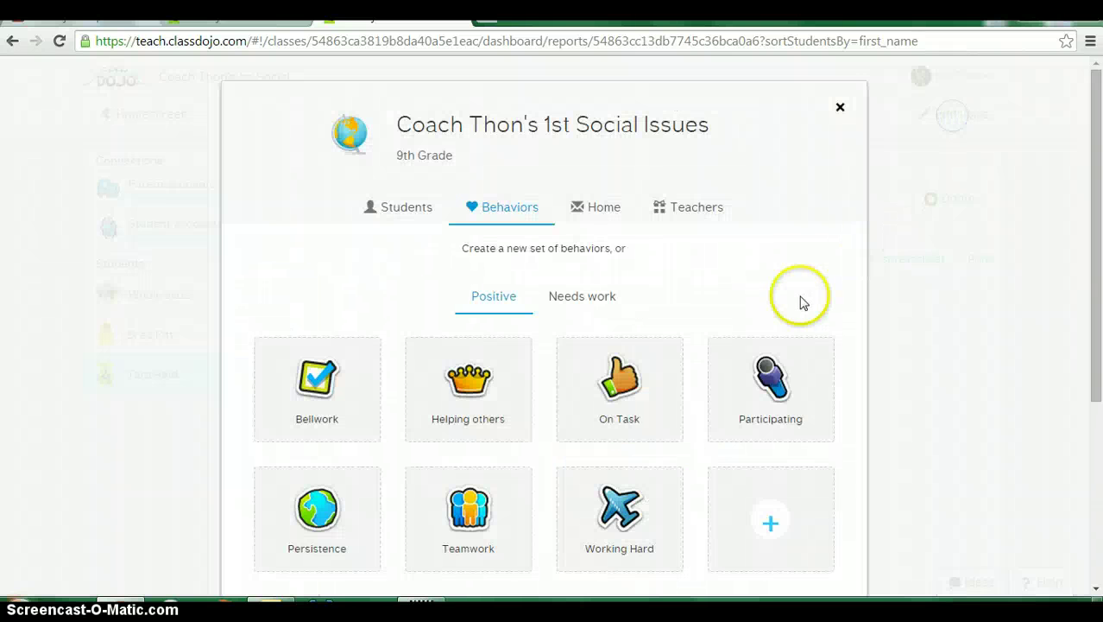
left_click(838, 108)
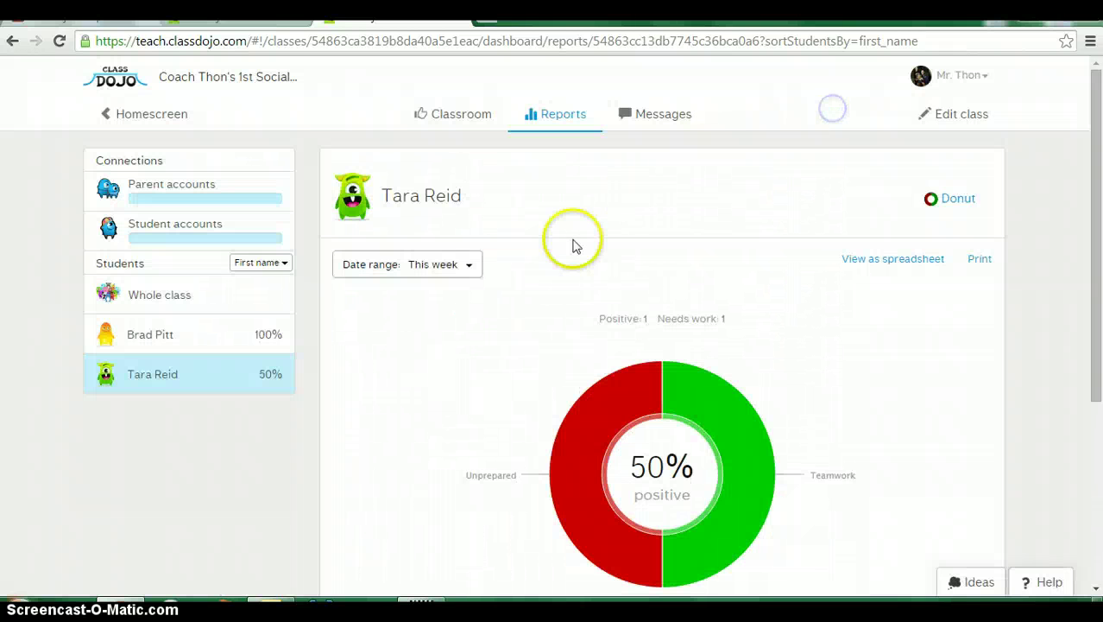
left_click(130, 113)
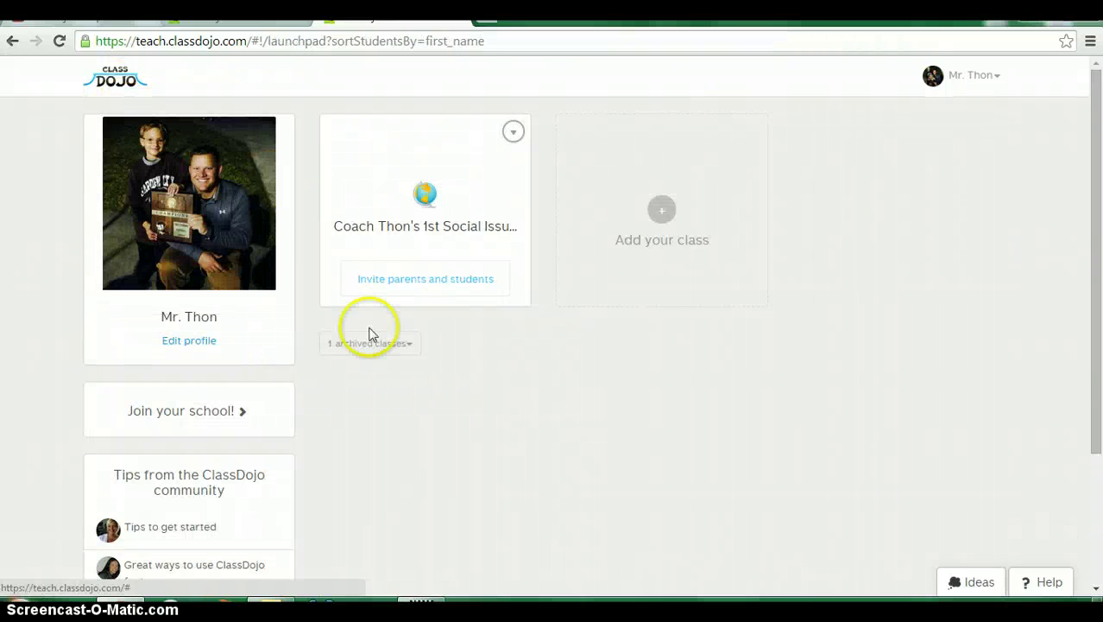
left_click(477, 285)
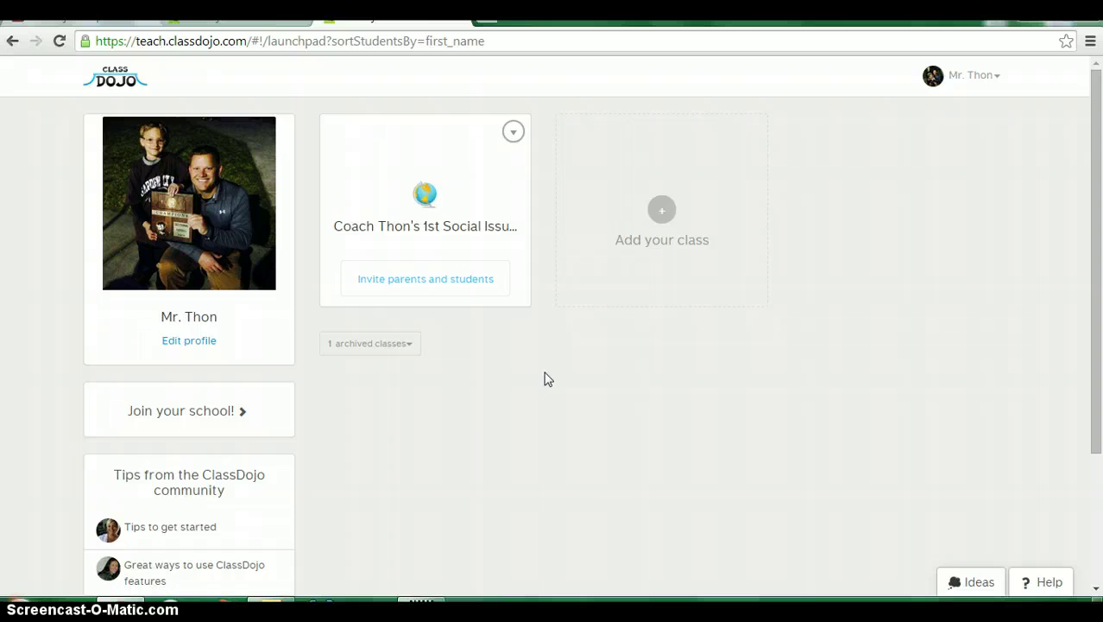
left_click(477, 428)
left_click(388, 534)
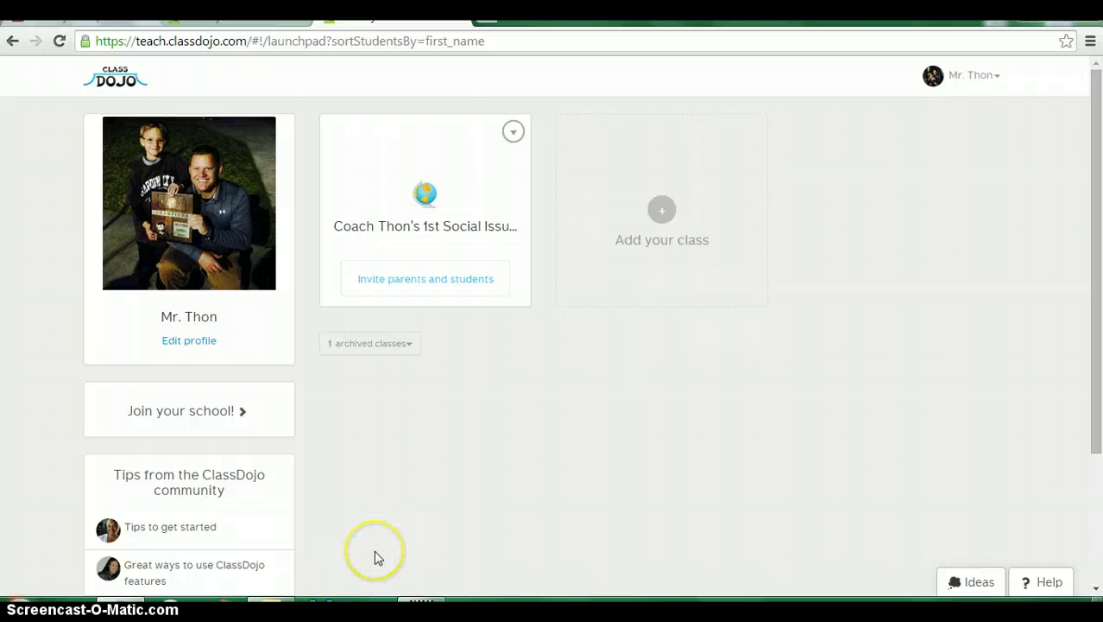